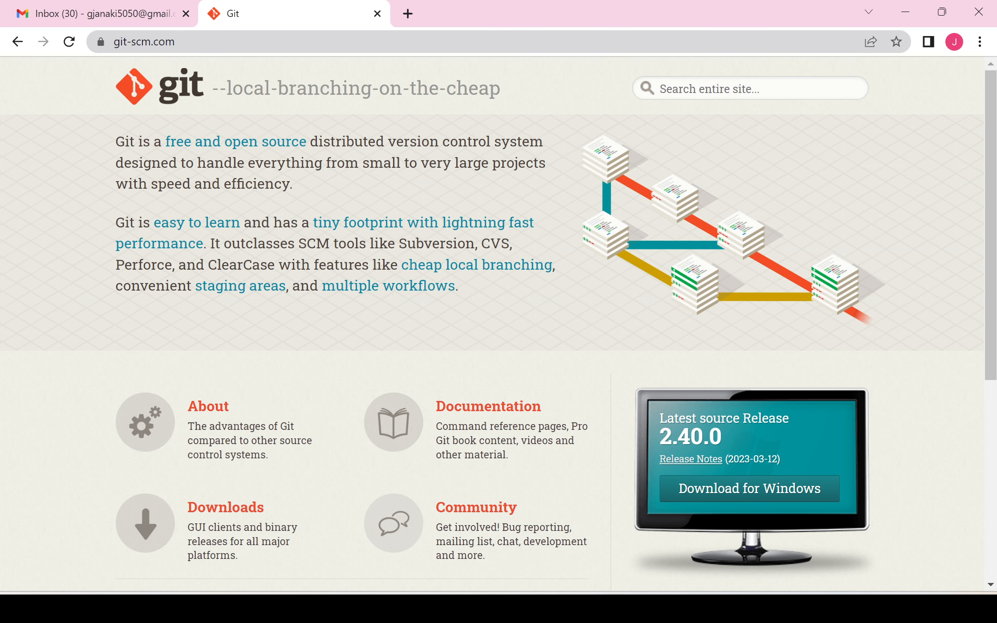
# Step: Download the 64-bit Git for Windows 2.40.0 installer from the Git site and run it
pyautogui.scroll(-2, 336, 323)
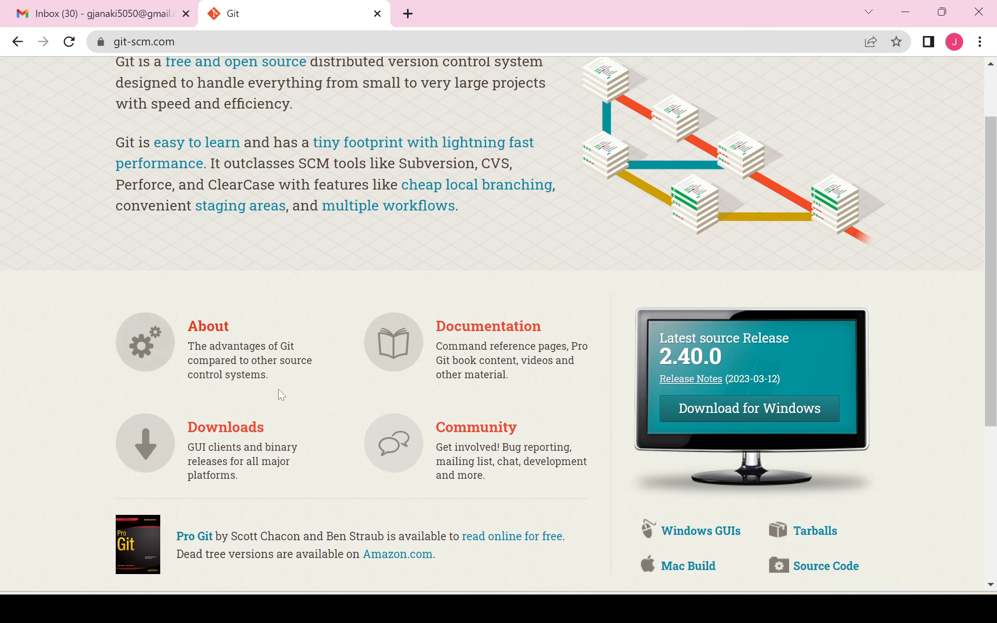
pyautogui.click(221, 431)
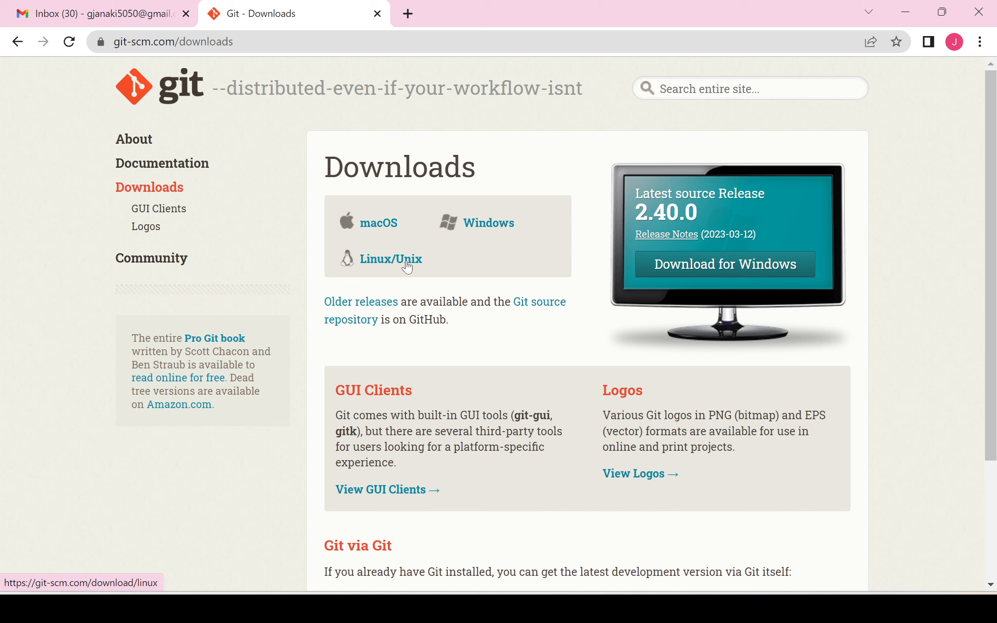
pyautogui.click(482, 227)
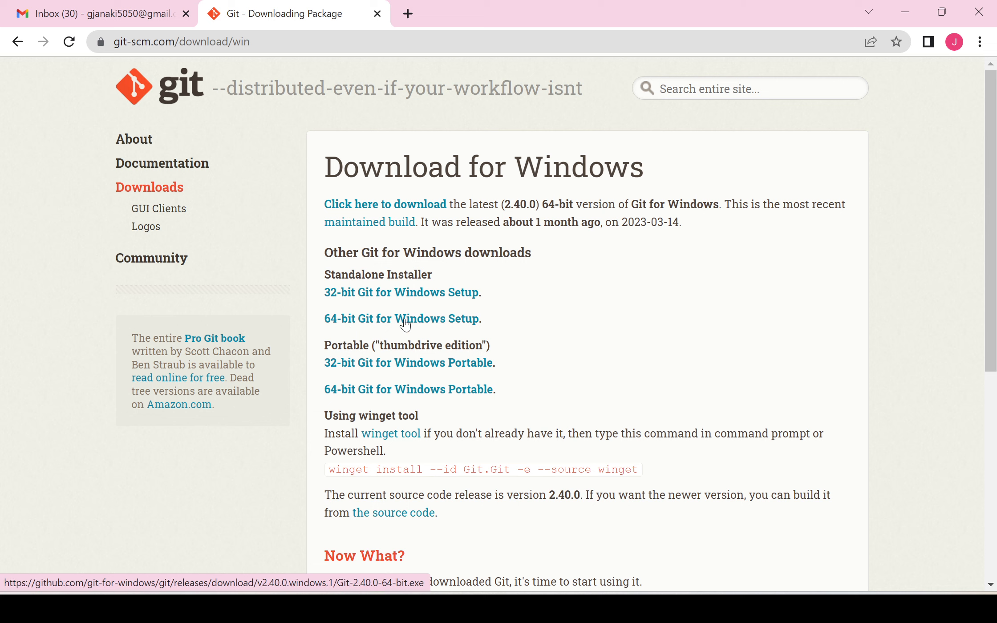
pyautogui.click(357, 326)
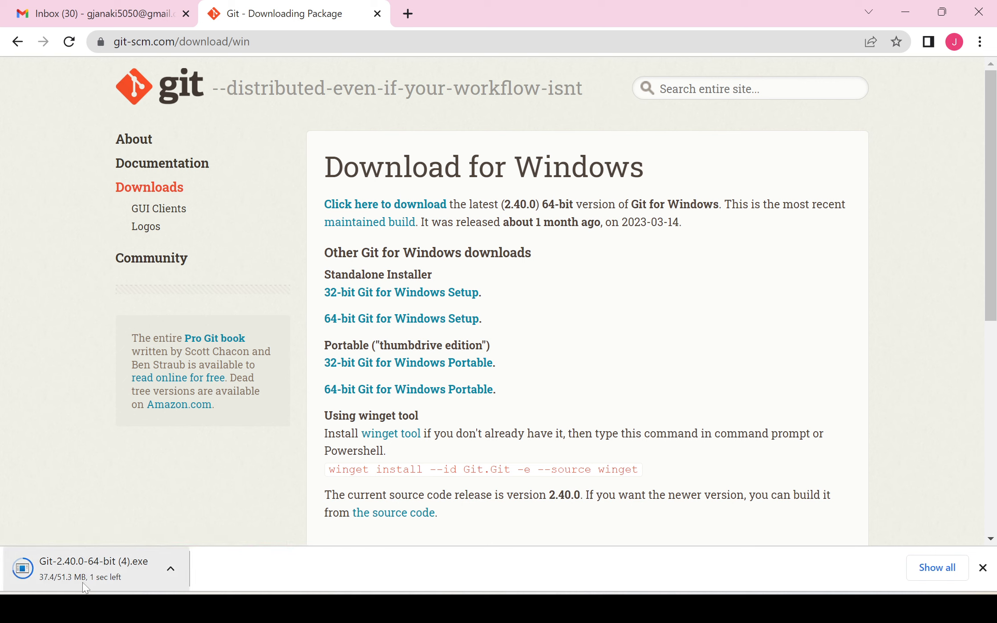
pyautogui.click(106, 574)
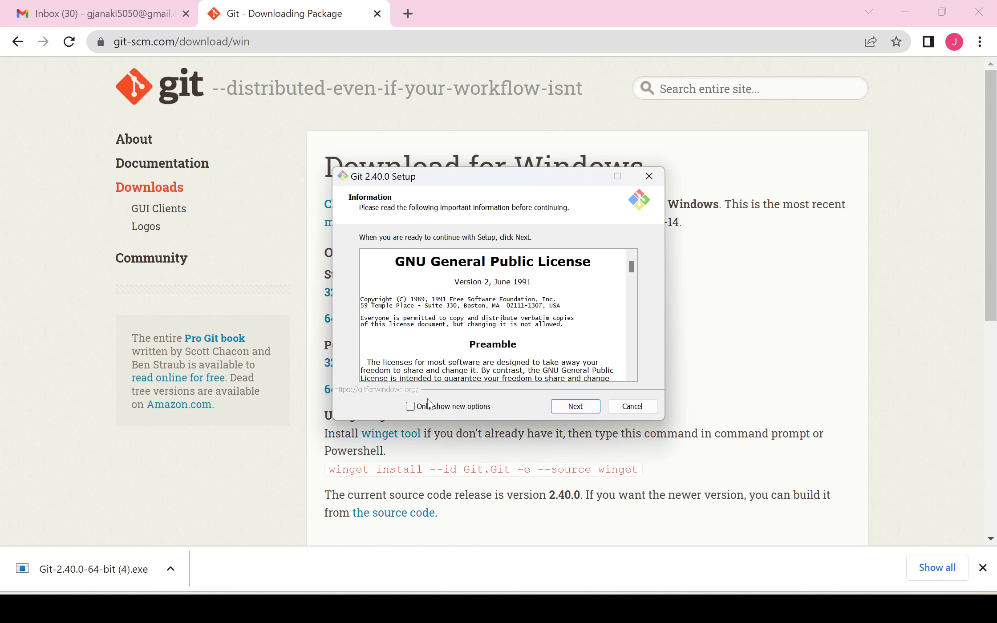
# Step: Accept the default license, components, Vim editor, branch name, PATH and OpenSSH settings
pyautogui.scroll(-2, 590, 397)
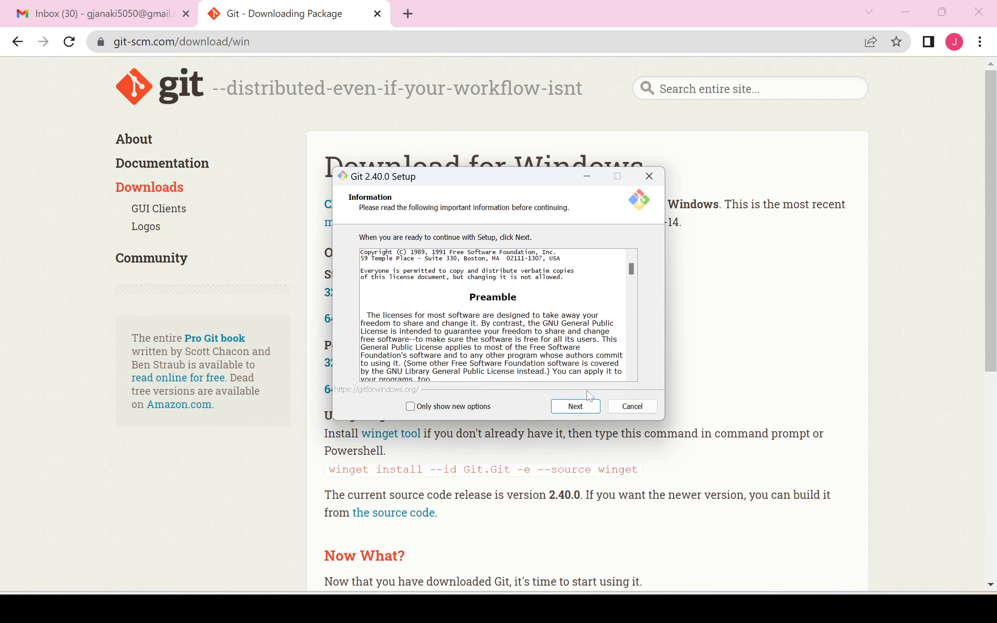
pyautogui.click(575, 406)
pyautogui.click(576, 407)
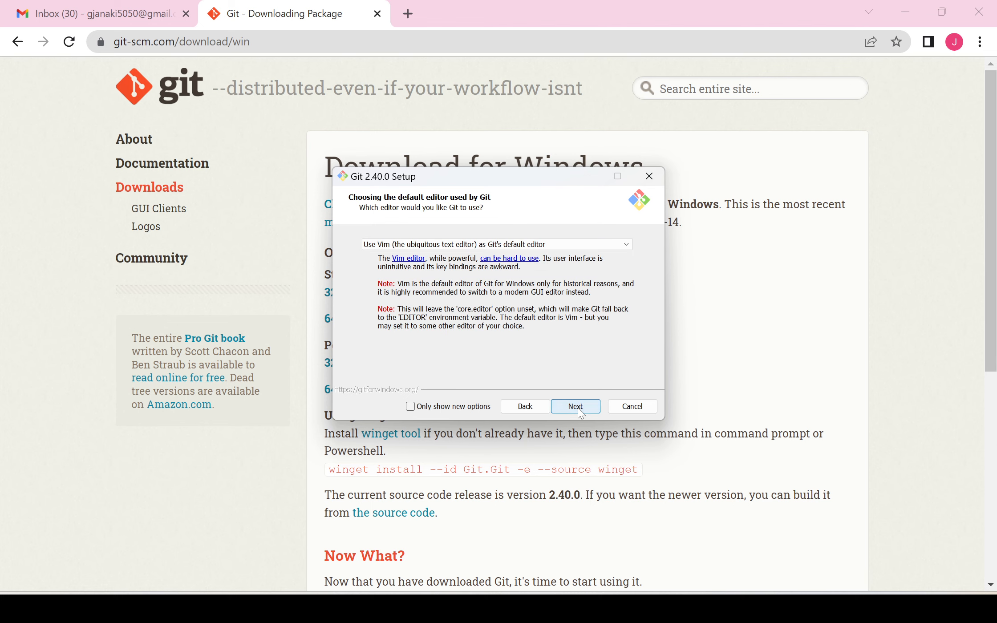
pyautogui.click(575, 407)
pyautogui.click(576, 407)
pyautogui.click(576, 406)
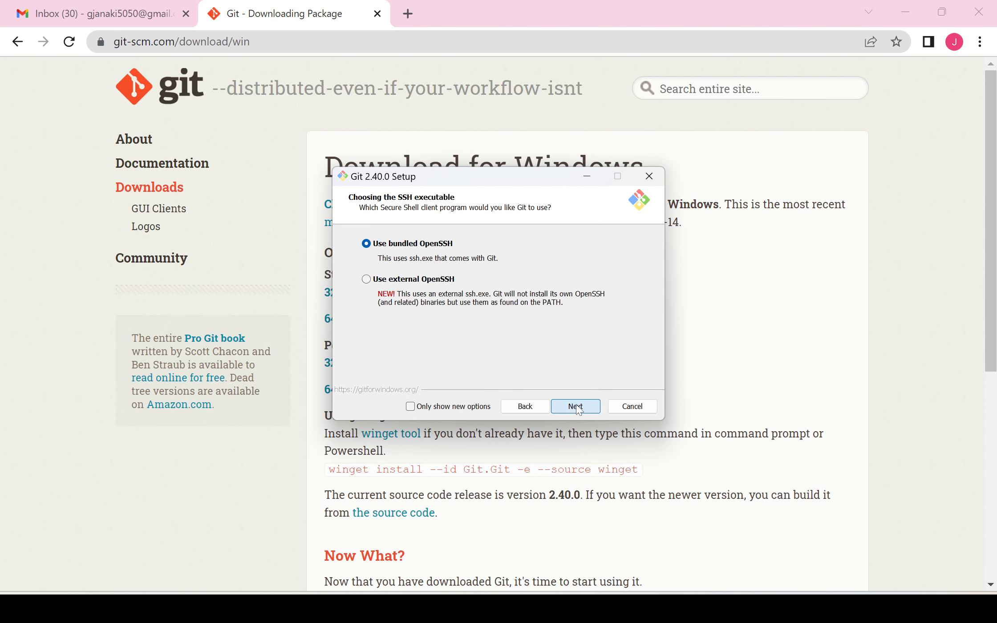
pyautogui.click(576, 406)
# Step: Keep the default HTTPS, line-ending, terminal, pull, credential and extra options, then exit Setup
pyautogui.click(576, 407)
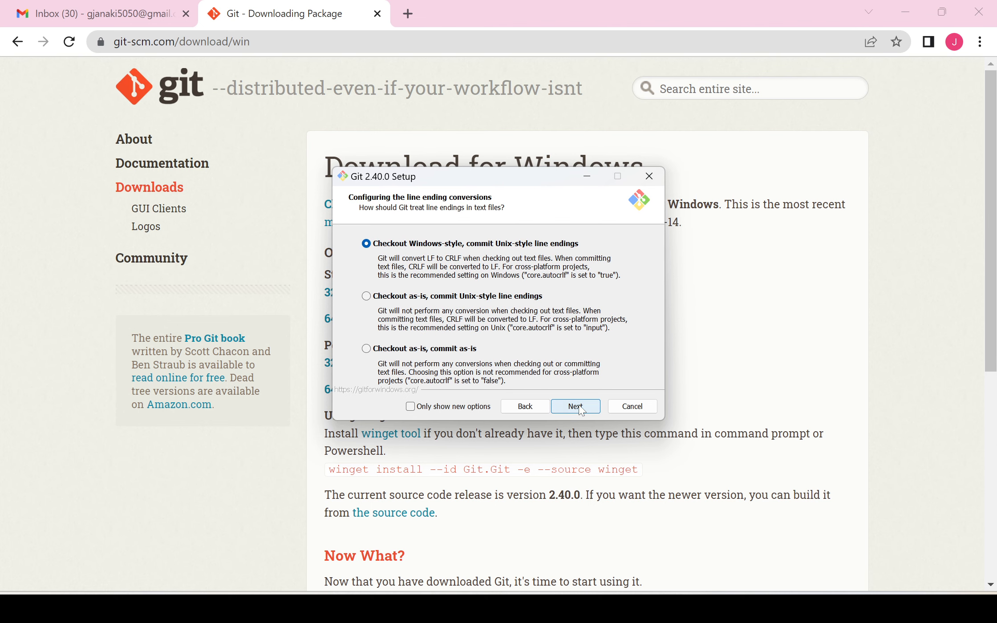
pyautogui.click(576, 407)
pyautogui.click(580, 408)
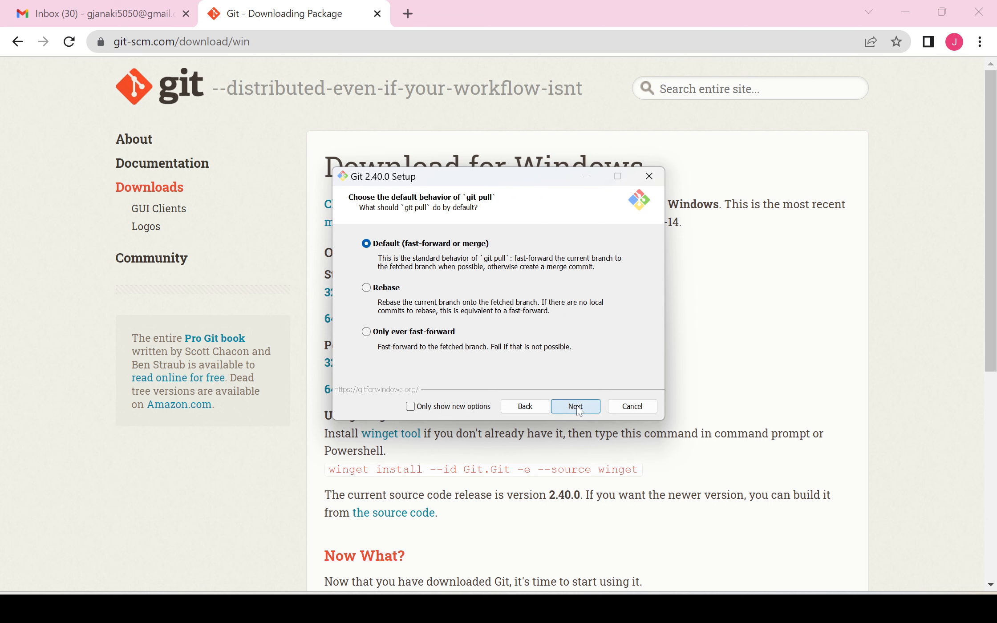
pyautogui.click(578, 409)
pyautogui.click(579, 409)
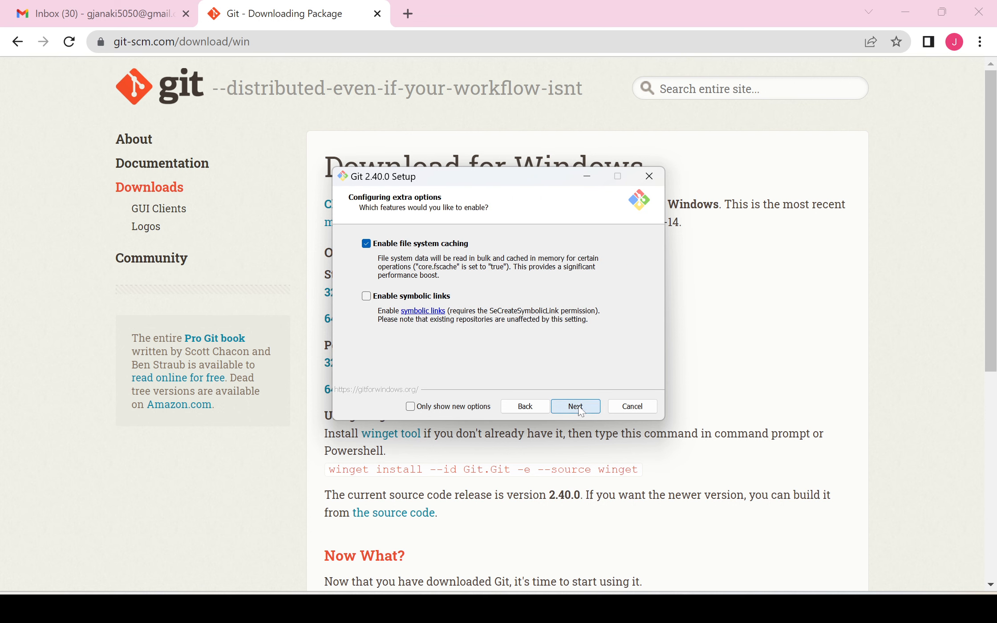
pyautogui.click(579, 408)
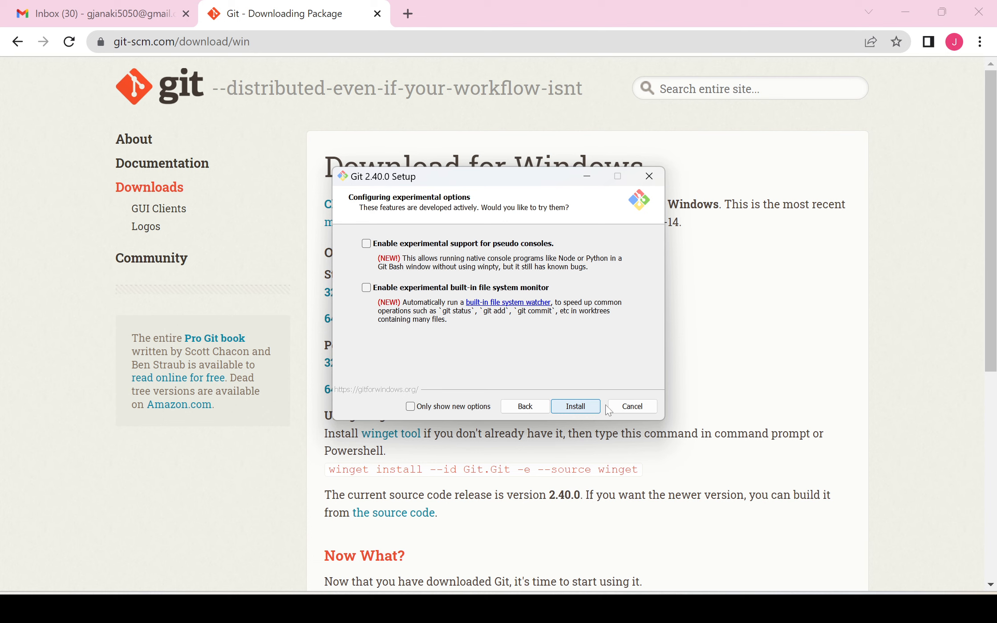
pyautogui.click(643, 408)
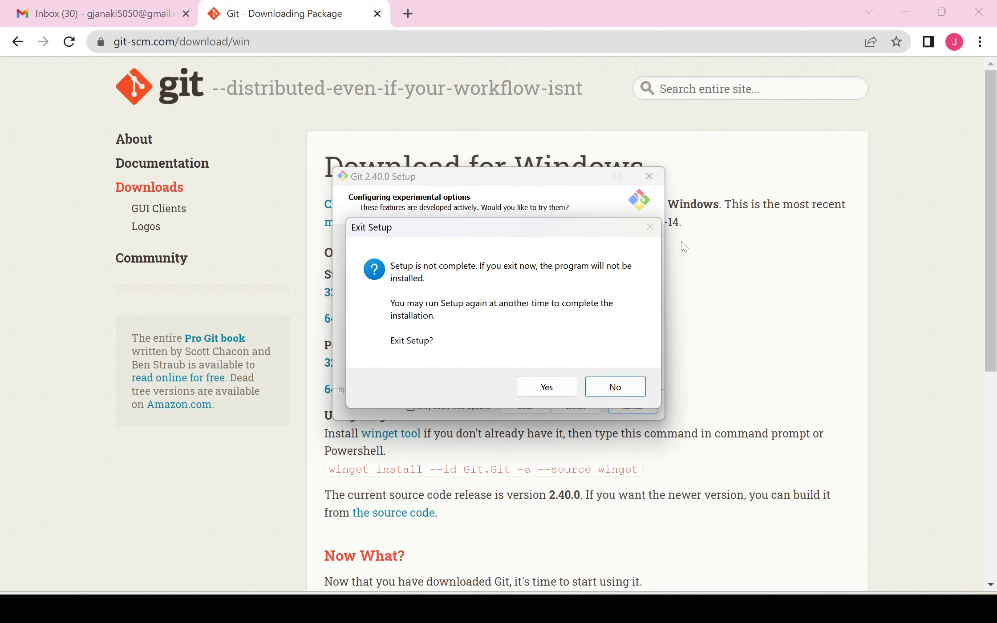
pyautogui.click(547, 387)
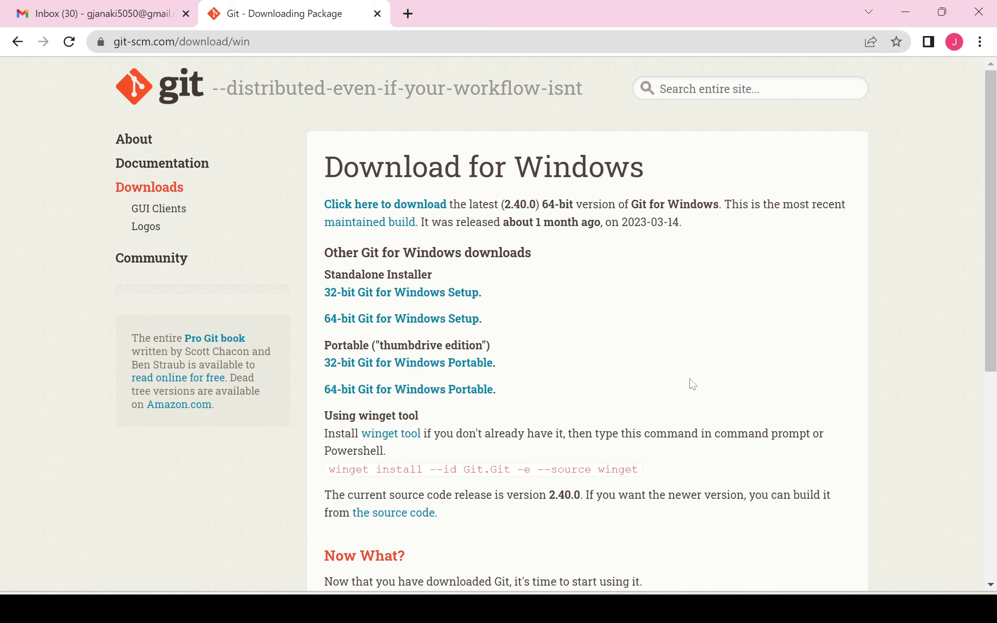
# Step: Open a maximized Git Bash terminal in the empty D:\Git\Git123 folder
pyautogui.click(556, 608)
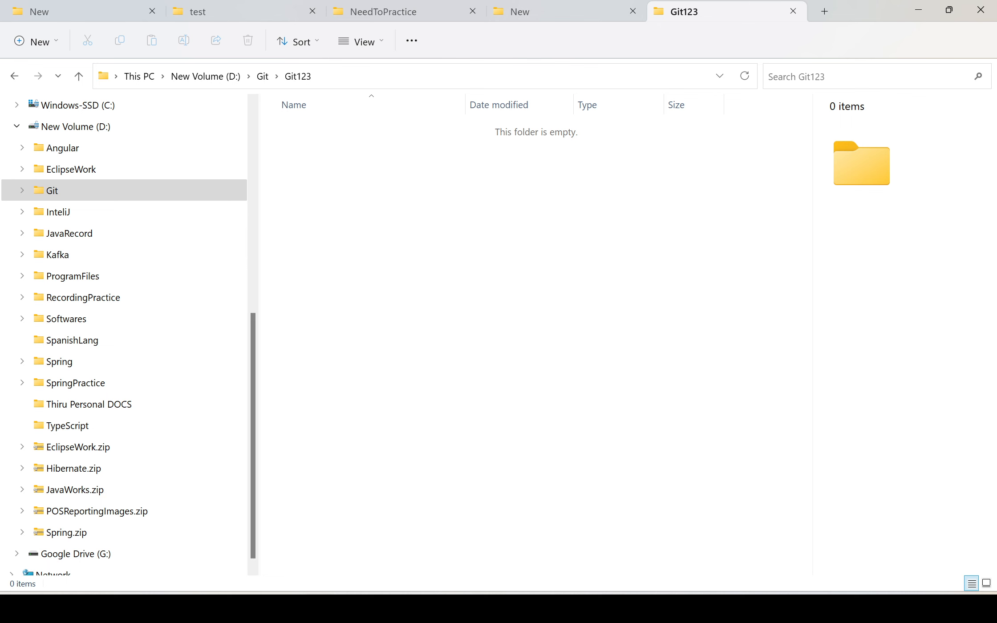
pyautogui.rightClick(434, 222)
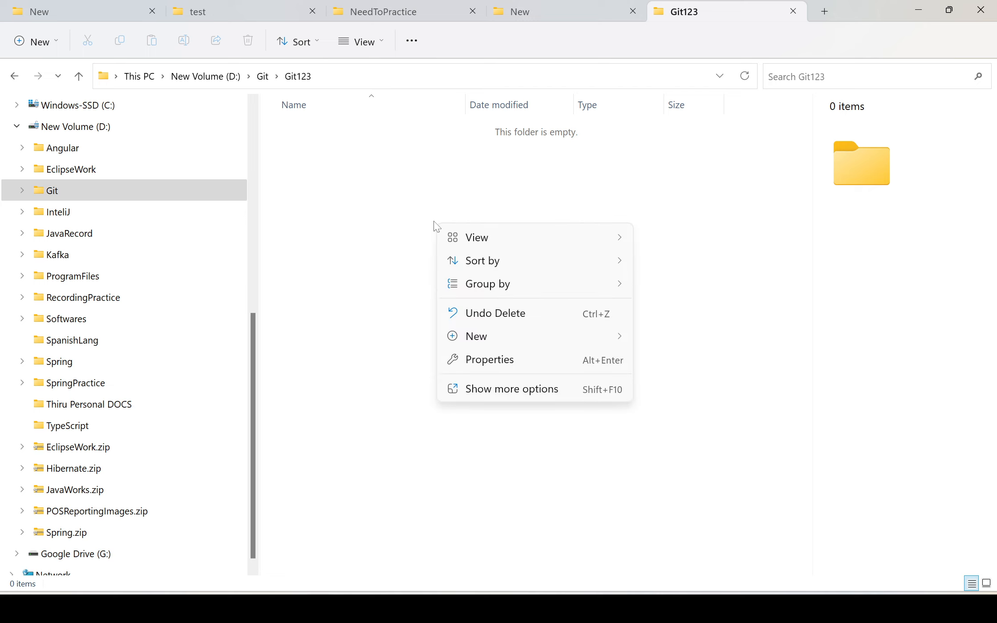
pyautogui.click(513, 390)
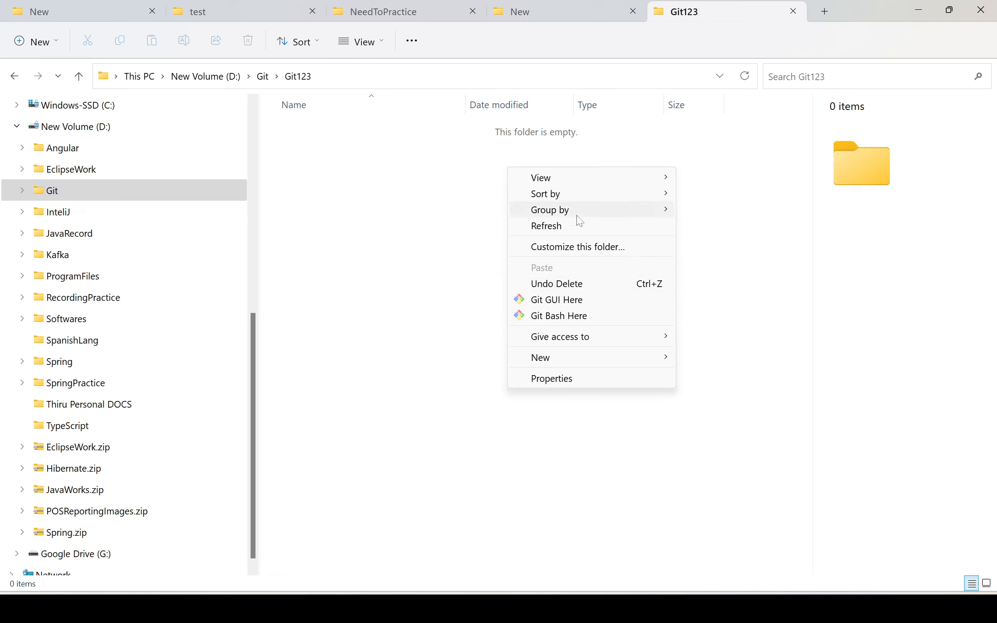
pyautogui.click(555, 317)
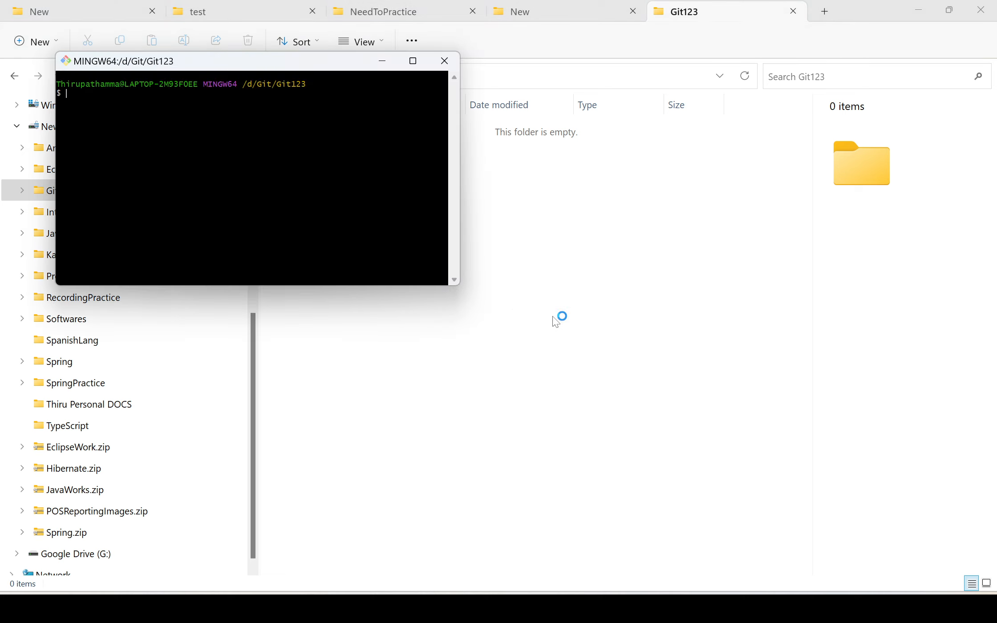
pyautogui.click(413, 61)
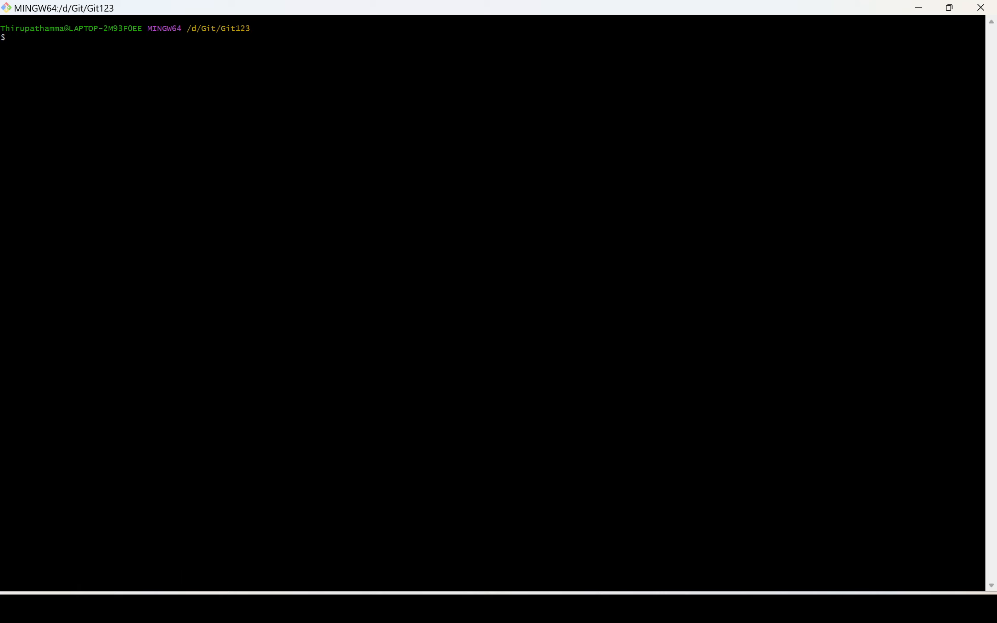
pyautogui.hotkey('alt', 'Tab')
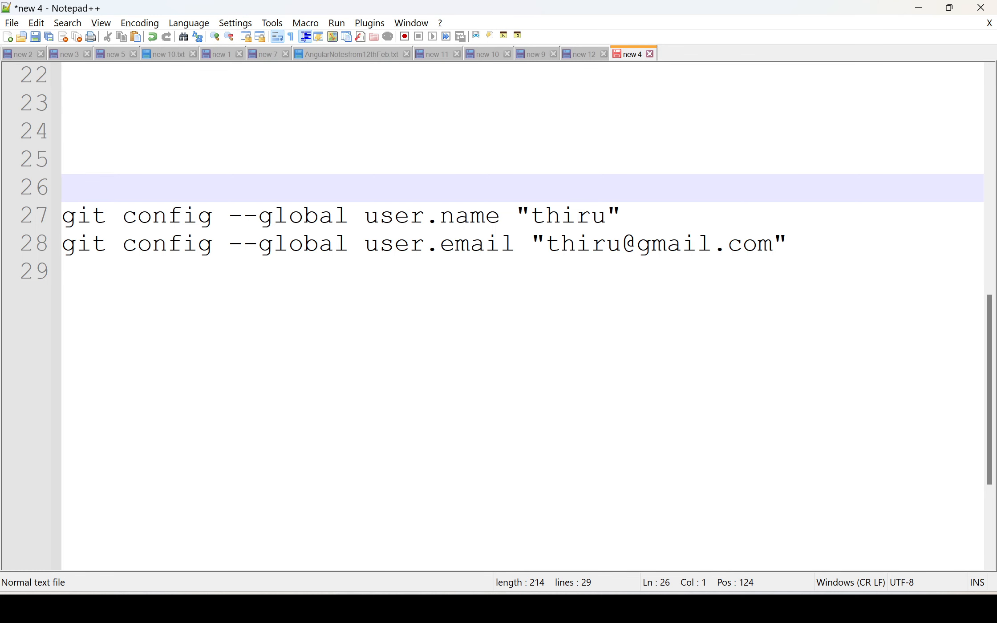
# Step: Select the git config user.name command and its name value on line 27 of the notes
pyautogui.doubleClick(68, 218)
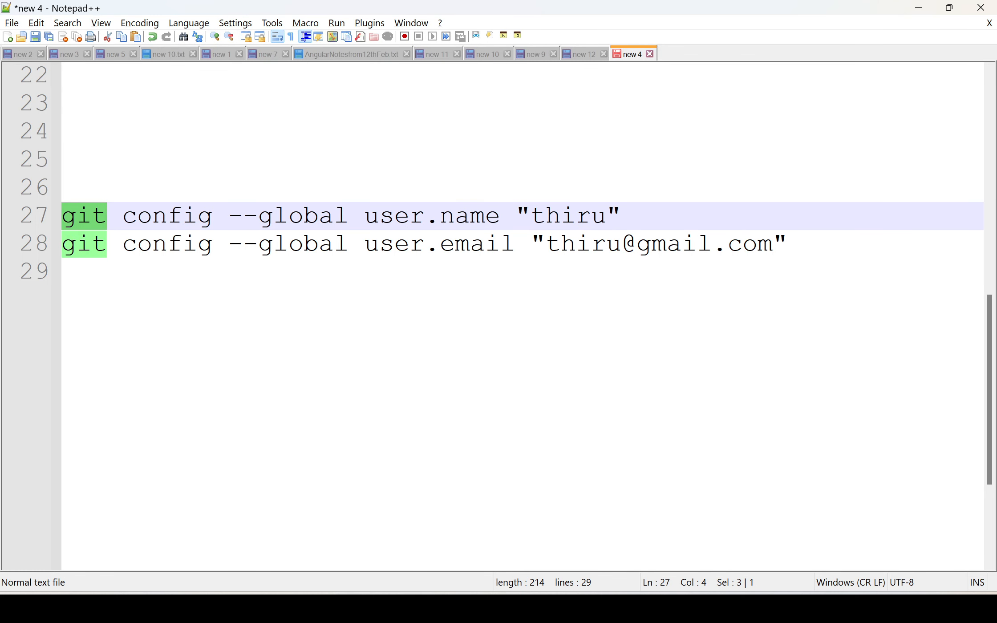
pyautogui.hotkey('shift', 'Right')
pyautogui.hotkey('shift', 'Right')
pyautogui.hotkey('shift', 'Right')
pyautogui.hotkey('shift', 'Right')
pyautogui.hotkey('shift', 'Right')
pyautogui.hotkey('shift', 'Right')
pyautogui.hotkey('shift', 'Right')
pyautogui.hotkey('shift', 'Right')
pyautogui.hotkey('shift', 'Right')
pyautogui.hotkey('shift', 'Right')
pyautogui.hotkey('shift', 'Right')
pyautogui.hotkey('shift', 'Right')
pyautogui.hotkey('shift', 'Right')
pyautogui.hotkey('shift', 'Right')
pyautogui.hotkey('shift', 'Right')
pyautogui.hotkey('shift', 'Right')
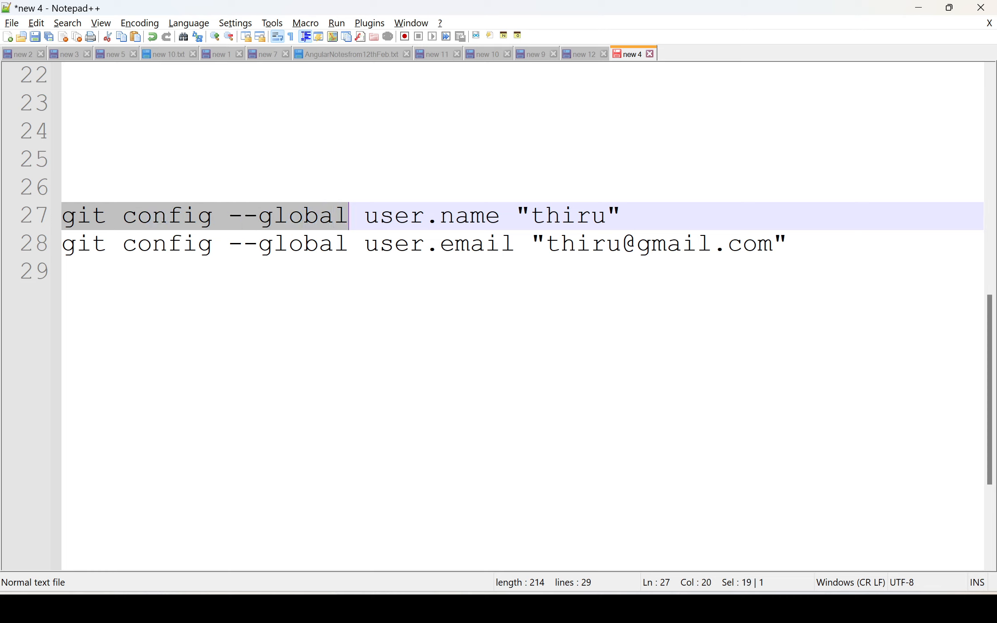
pyautogui.hotkey('shift', 'Right')
pyautogui.hotkey('shift', 'Right')
pyautogui.hotkey('shift', 'Right')
pyautogui.hotkey('shift', 'Right')
pyautogui.hotkey('shift', 'Right')
pyautogui.hotkey('shift', 'Right')
pyautogui.hotkey('shift', 'Right')
pyautogui.hotkey('shift', 'Right')
pyautogui.hotkey('shift', 'Right')
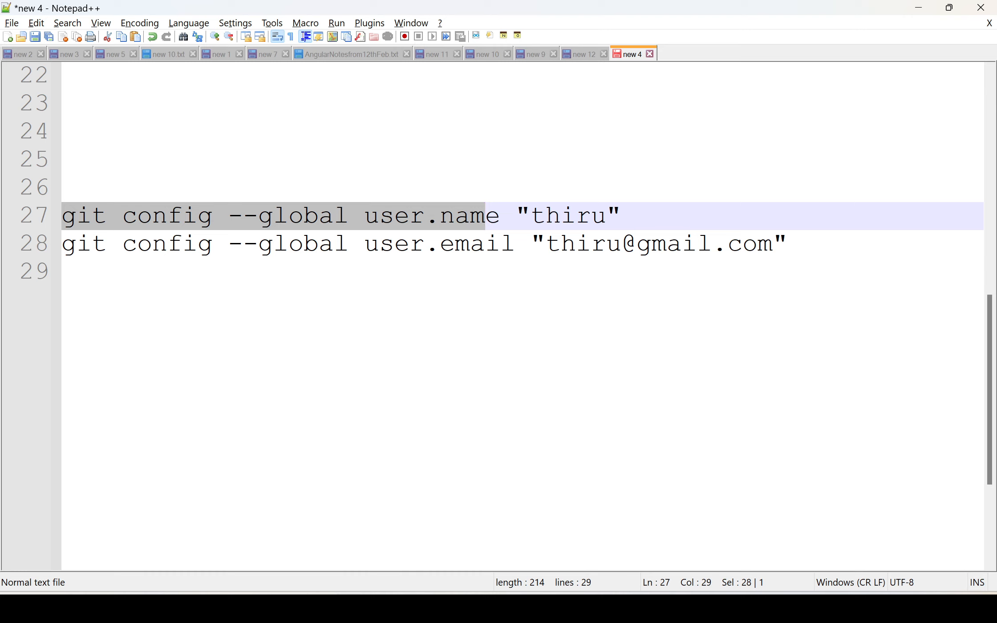
pyautogui.doubleClick(563, 216)
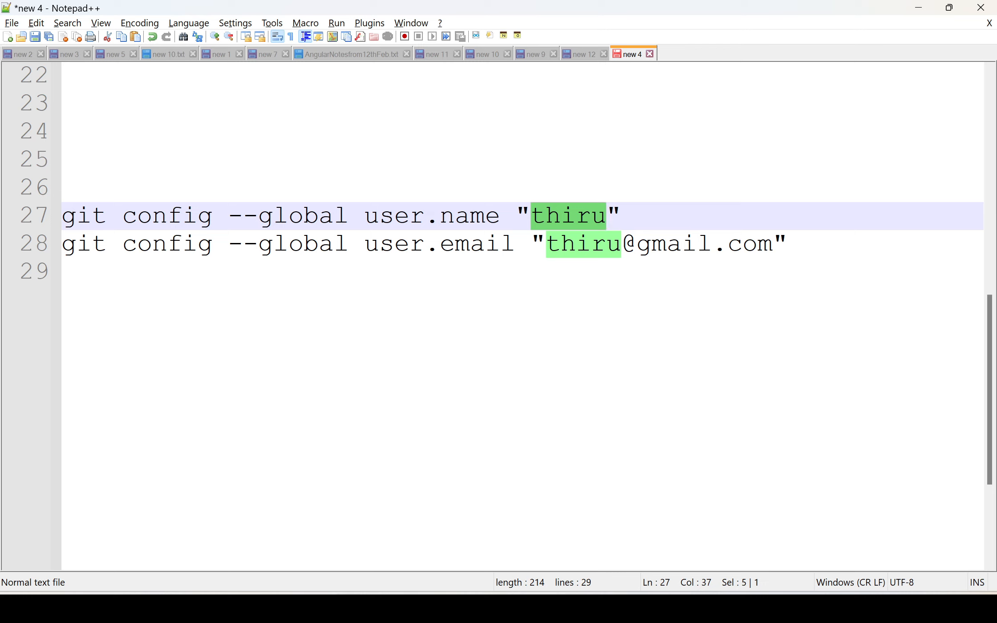
# Step: Select the git config --global user.email command and its e-mail value on line 28
pyautogui.click(63, 244)
pyautogui.hotkey('shift', 'Right')
pyautogui.hotkey('shift', 'Right')
pyautogui.hotkey('shift', 'Right')
pyautogui.hotkey('shift', 'Right')
pyautogui.hotkey('shift', 'Right')
pyautogui.hotkey('shift', 'Right')
pyautogui.hotkey('shift', 'Right')
pyautogui.hotkey('shift', 'Right')
pyautogui.hotkey('shift', 'Right')
pyautogui.hotkey('shift', 'Right')
pyautogui.hotkey('shift', 'Right')
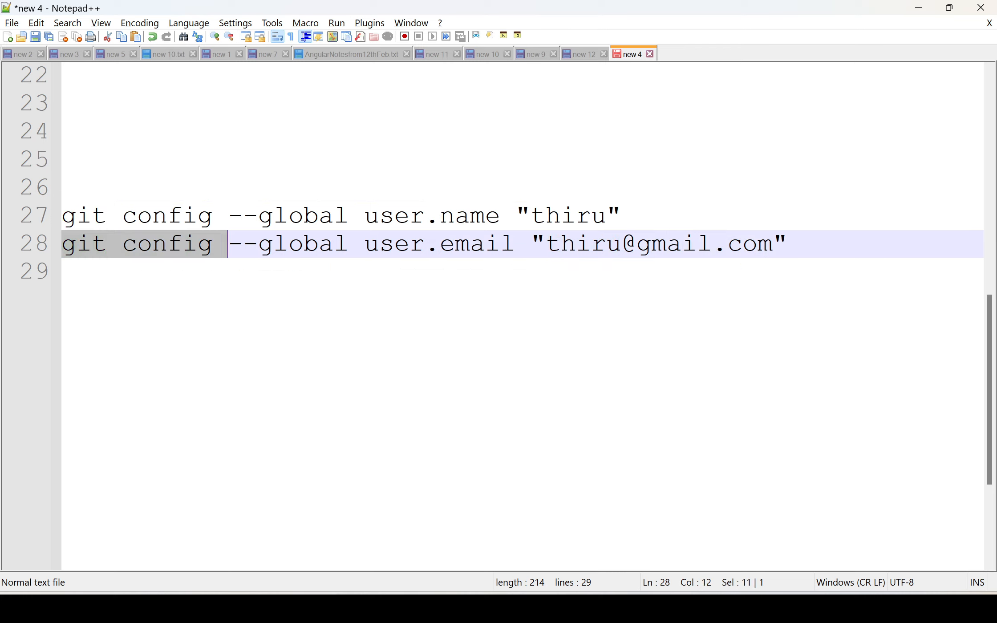
pyautogui.hotkey('shift', 'Right')
pyautogui.hotkey('shift', 'Right')
pyautogui.hotkey('shift', 'Right')
pyautogui.hotkey('shift', 'Right')
pyautogui.hotkey('shift', 'Right')
pyautogui.hotkey('shift', 'Right')
pyautogui.hotkey('shift', 'Right')
pyautogui.hotkey('shift', 'Right')
pyautogui.hotkey('shift', 'Right')
pyautogui.hotkey('shift', 'Right')
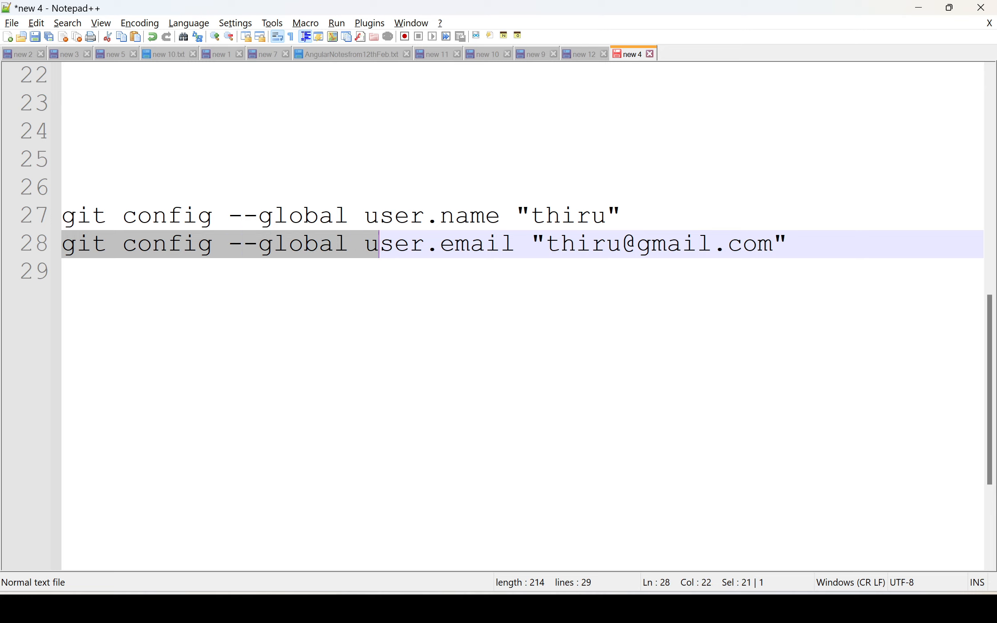
pyautogui.hotkey('shift', 'Right')
pyautogui.hotkey('shift', 'Right')
pyautogui.hotkey('shift', 'Right')
pyautogui.hotkey('shift', 'Right')
pyautogui.hotkey('shift', 'Right')
pyautogui.hotkey('shift', 'Right')
pyautogui.hotkey('shift', 'Right')
pyautogui.hotkey('shift', 'Right')
pyautogui.hotkey('shift', 'Right')
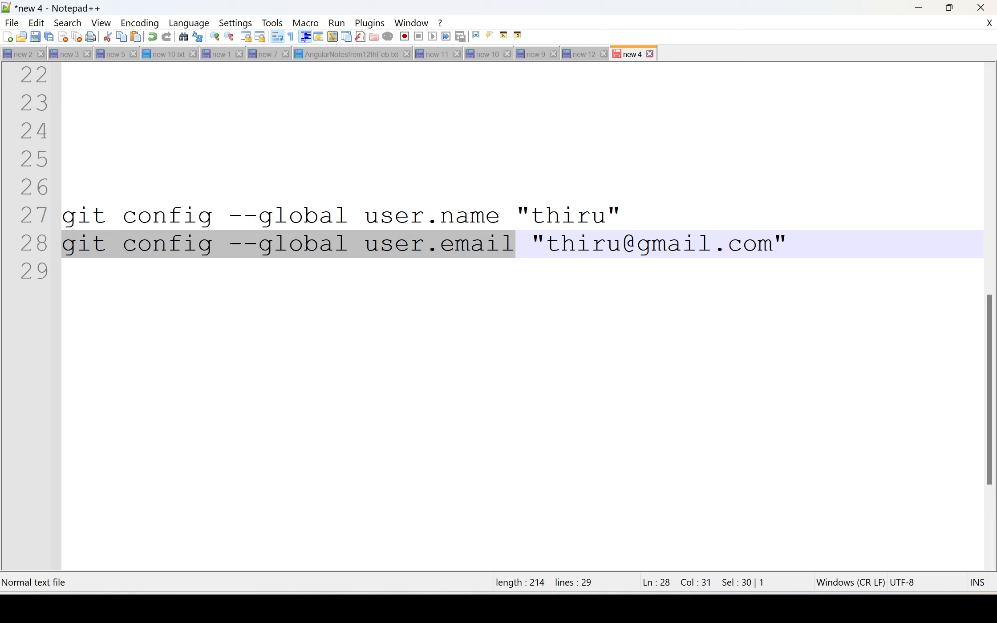
pyautogui.press('Down')
pyautogui.press('Left')
pyautogui.press('Left')
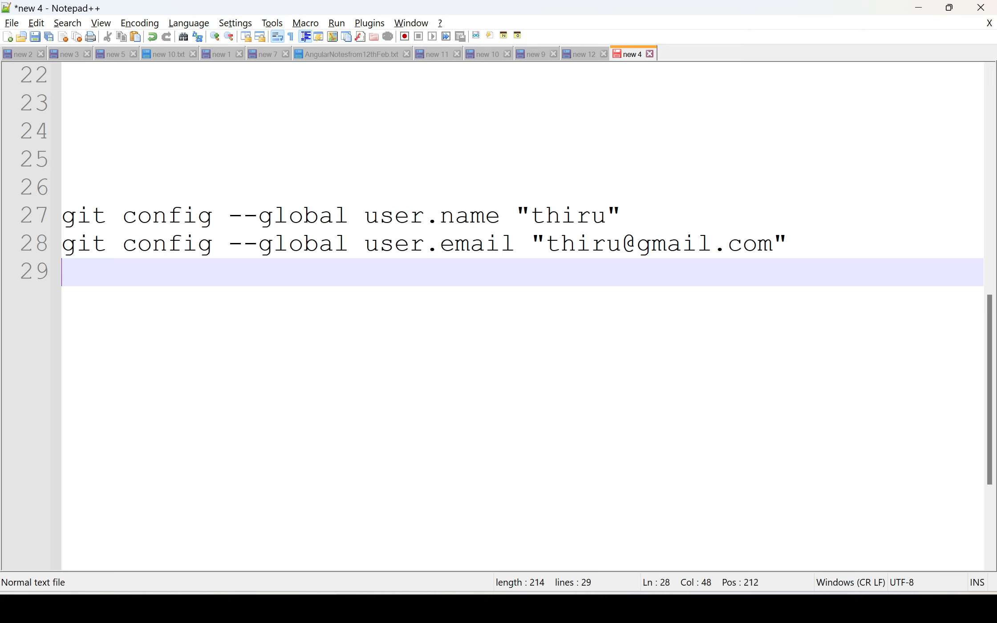
pyautogui.hotkey('shift', 'Left')
pyautogui.hotkey('shift', 'Left')
pyautogui.hotkey('shift', 'Left')
pyautogui.hotkey('shift', 'Left')
pyautogui.hotkey('shift', 'Left')
pyautogui.hotkey('shift', 'Left')
pyautogui.hotkey('shift', 'Left')
pyautogui.hotkey('shift', 'Up')
pyautogui.hotkey('shift', 'Down')
pyautogui.hotkey('shift', 'Left')
pyautogui.hotkey('shift', 'Left')
pyautogui.hotkey('shift', 'Left')
pyautogui.hotkey('shift', 'Left')
pyautogui.hotkey('shift', 'Left')
pyautogui.hotkey('shift', 'Left')
pyautogui.hotkey('shift', 'Left')
pyautogui.hotkey('shift', 'Left')
pyautogui.press('End')
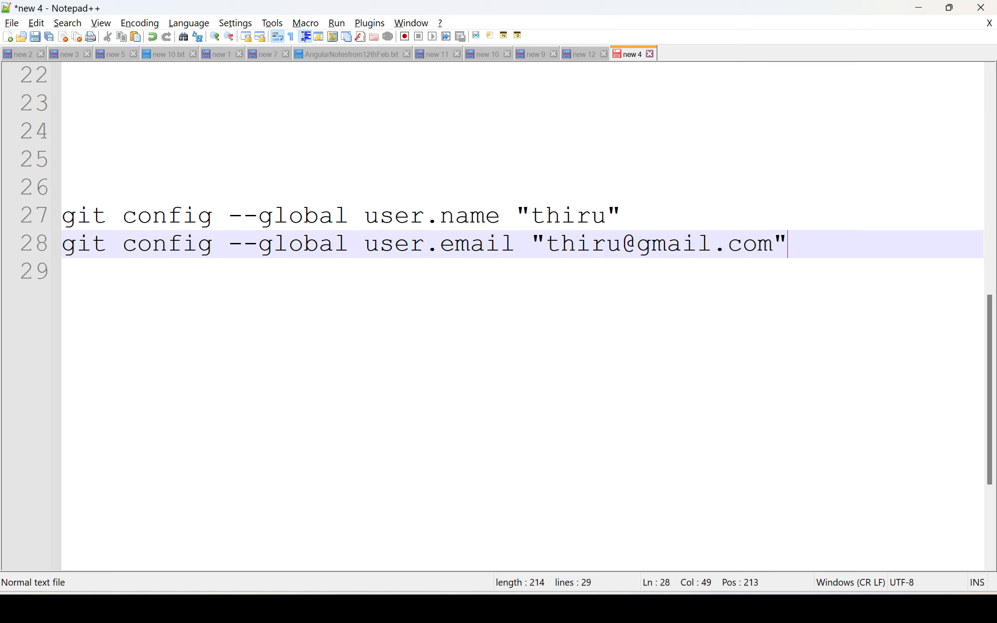
# Step: Copy the whole user.name command from line 27 and paste it at the Git Bash prompt
pyautogui.moveTo(790, 245); pyautogui.dragTo(370, 226)
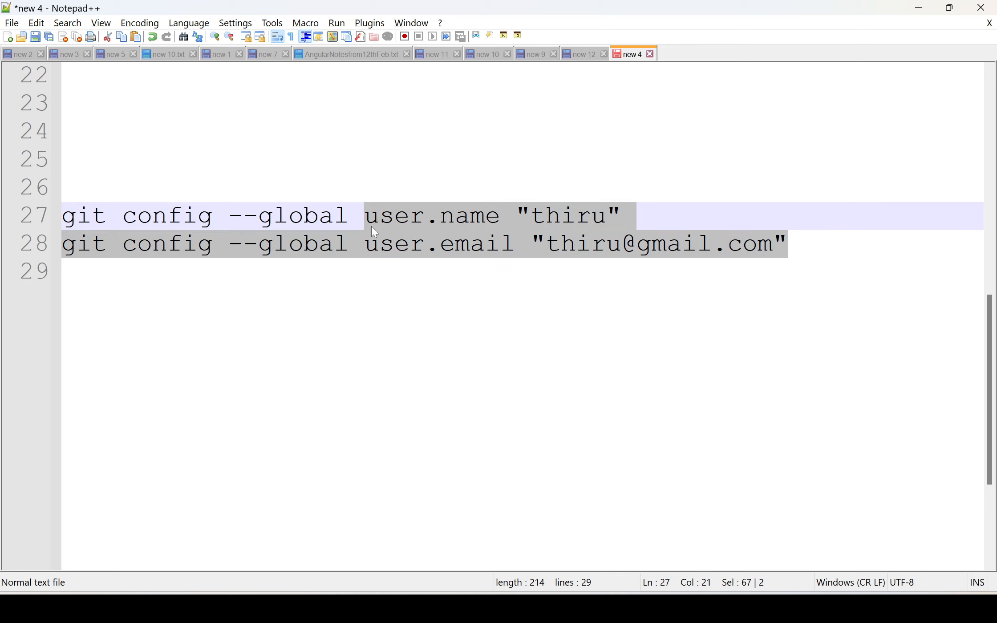
pyautogui.click(445, 280)
pyautogui.moveTo(623, 217); pyautogui.dragTo(62, 217)
pyautogui.hotkey('ctrl', 'c')
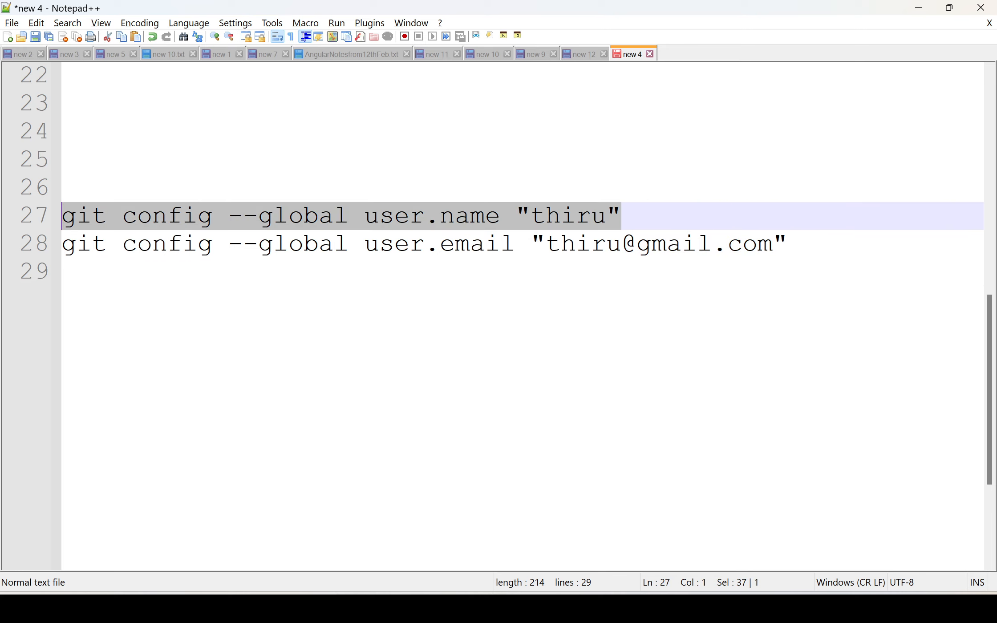
pyautogui.hotkey('alt', 'Tab')
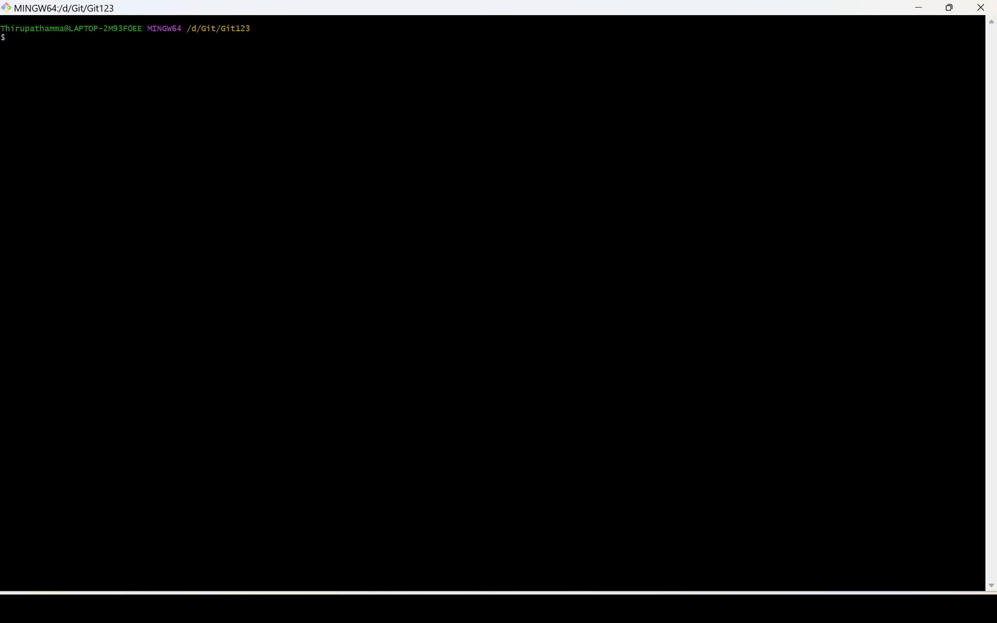
pyautogui.rightClick(190, 73)
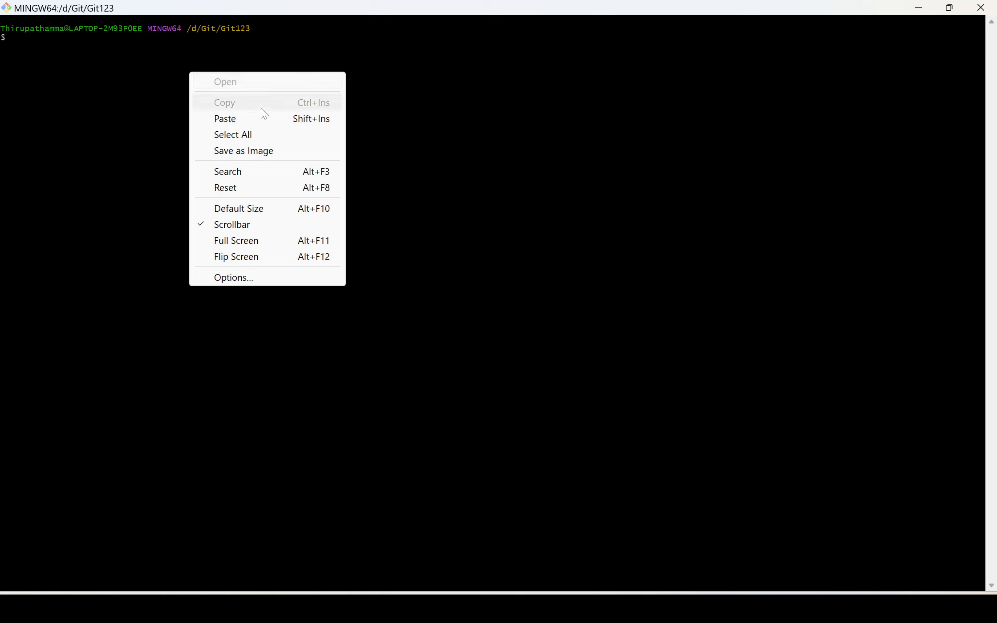
pyautogui.click(222, 120)
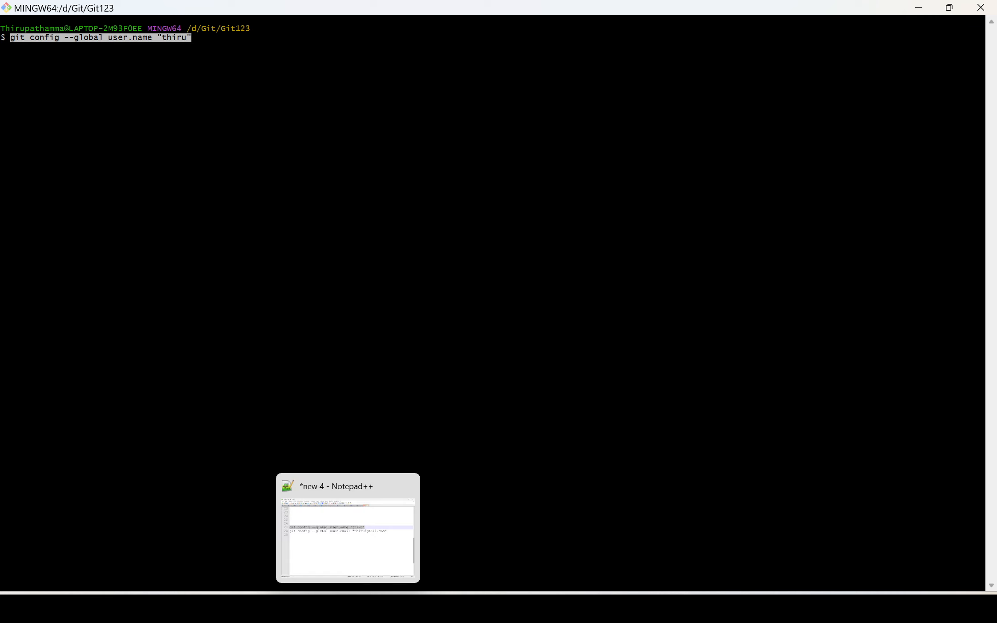
# Step: Back in Notepad++, select the git user.email command line and move below it
pyautogui.click(348, 609)
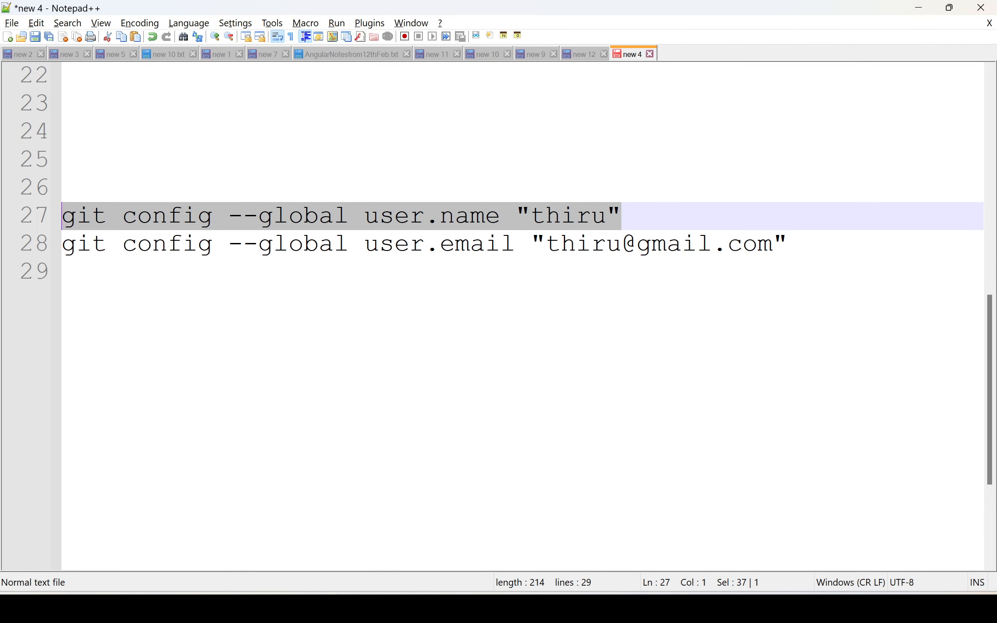
pyautogui.moveTo(787, 244); pyautogui.dragTo(61, 244)
pyautogui.click(62, 272)
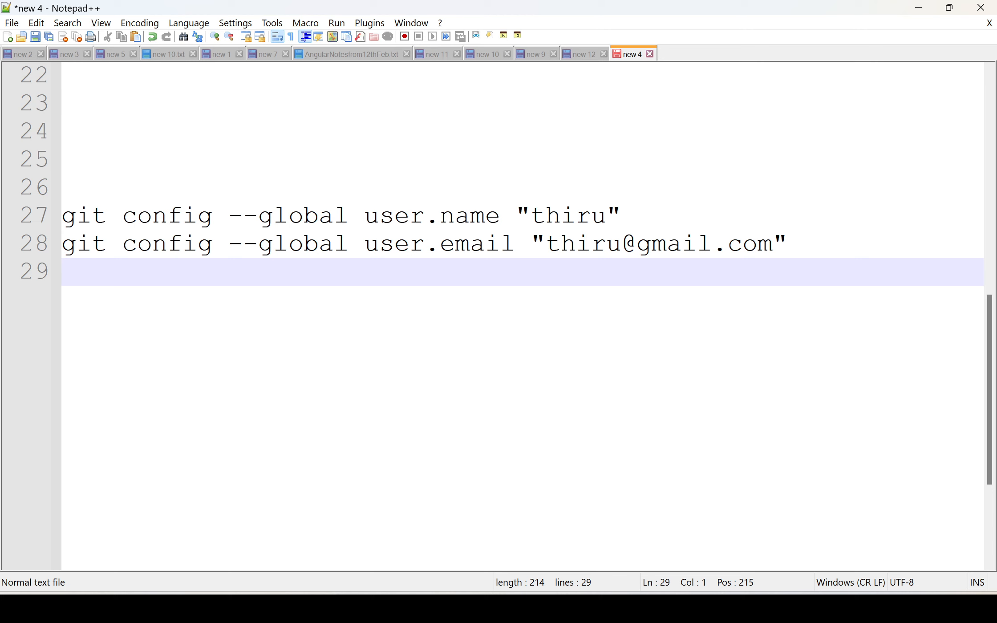
# Step: Load github.com in a new Chrome tab and go to the Sign up page
pyautogui.hotkey('alt', 'Tab')
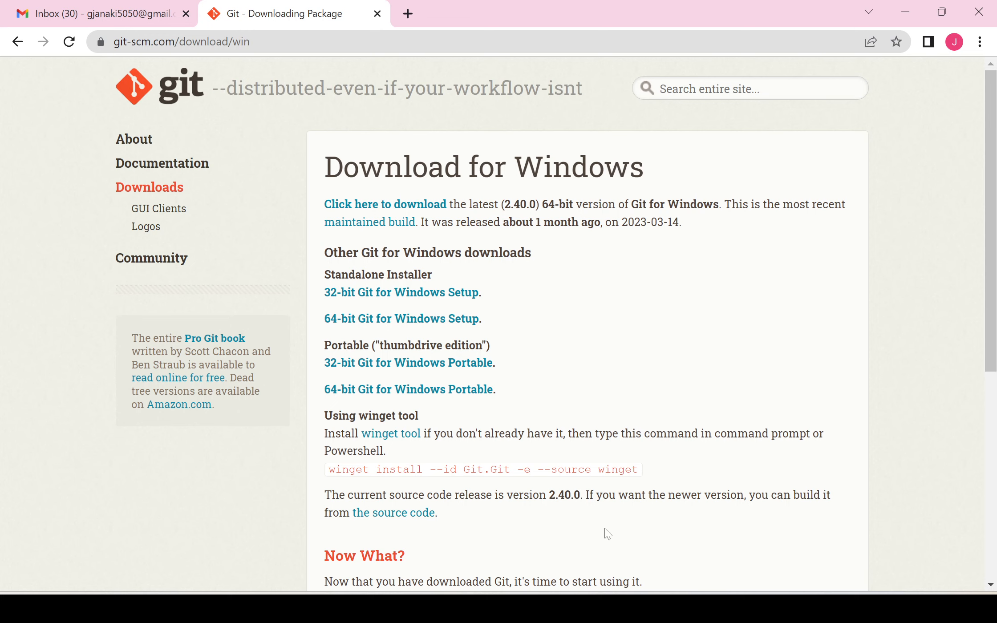
pyautogui.click(407, 14)
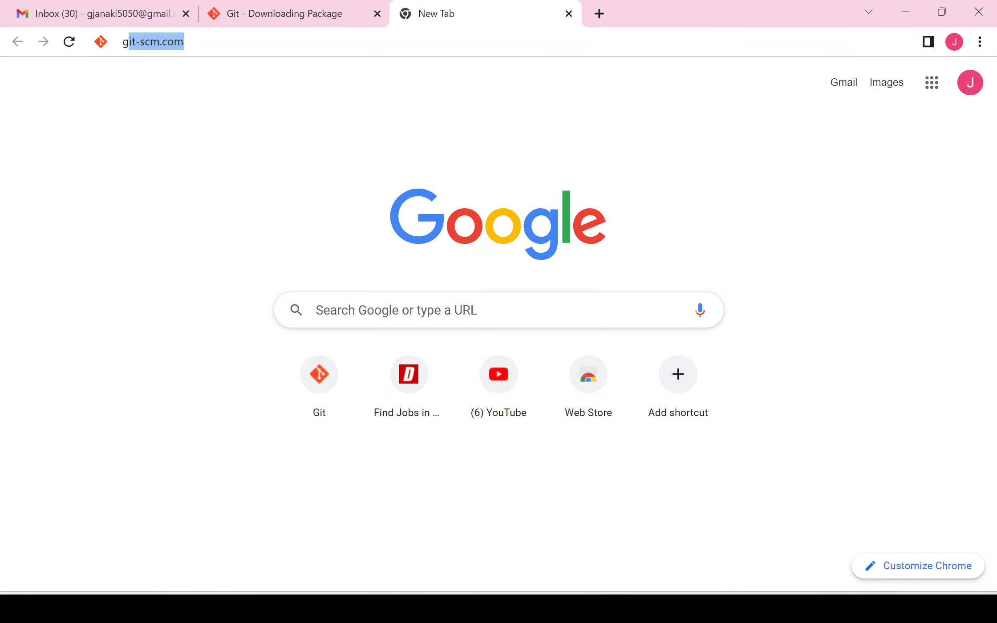
pyautogui.write('github.')
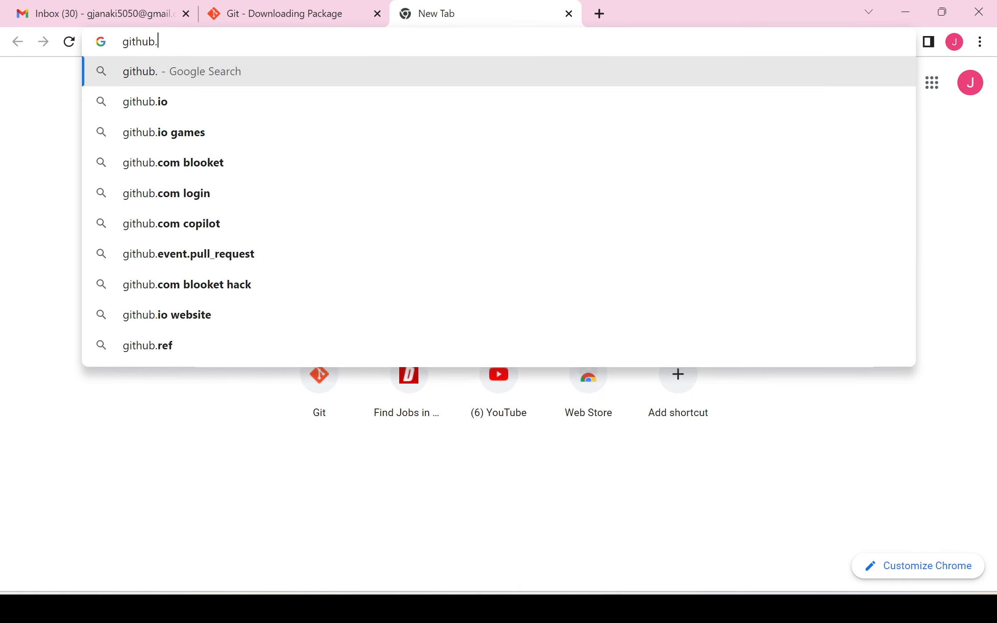
pyautogui.write('com')
pyautogui.press('Return')
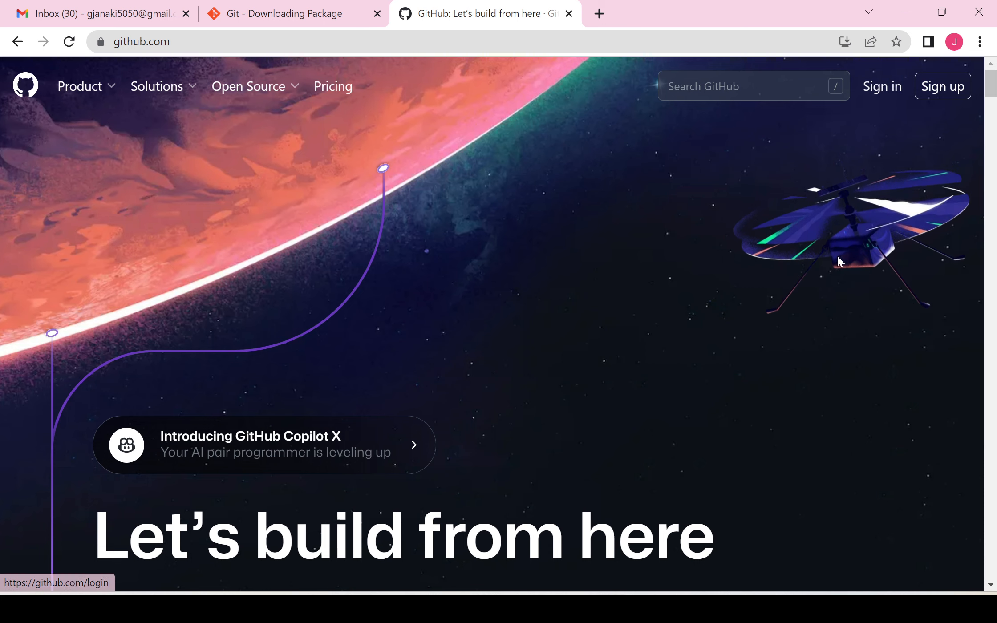
pyautogui.click(944, 89)
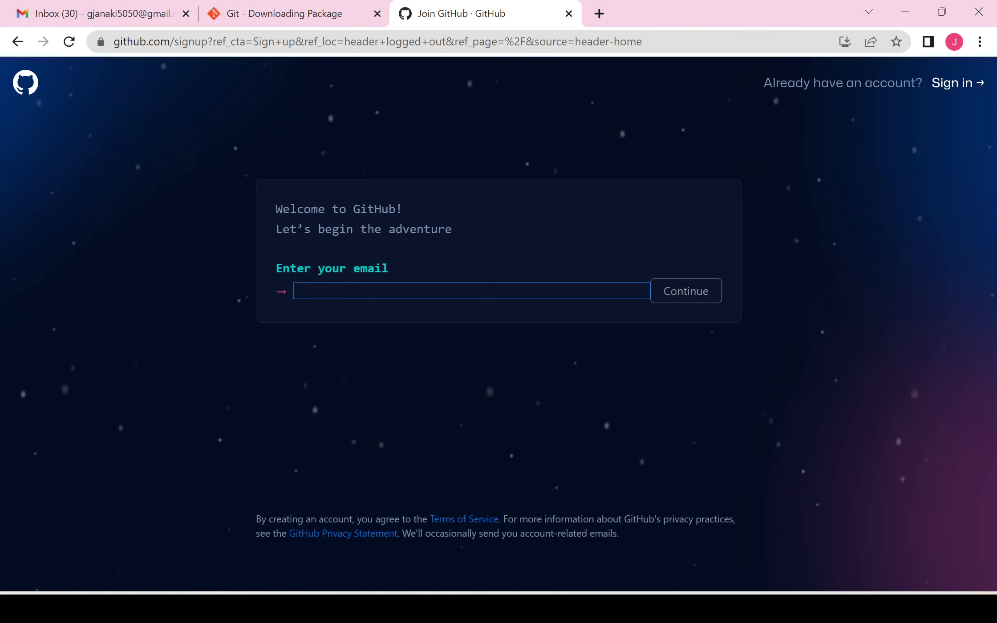
# Step: Enter the sign-up e-mail address and a new account password
pyautogui.hotkey('ctrl', 'v')
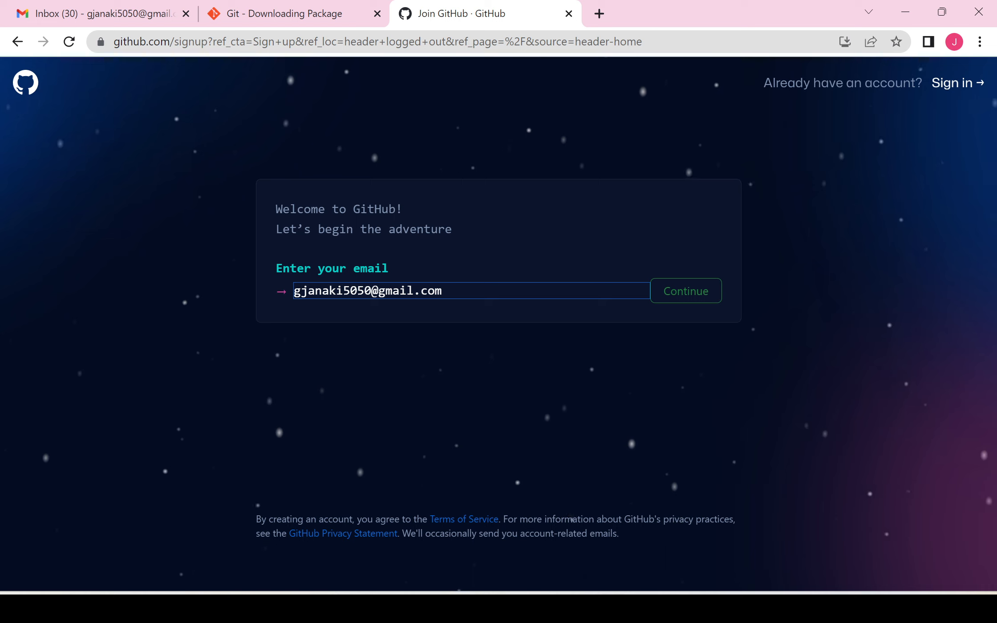
pyautogui.click(683, 297)
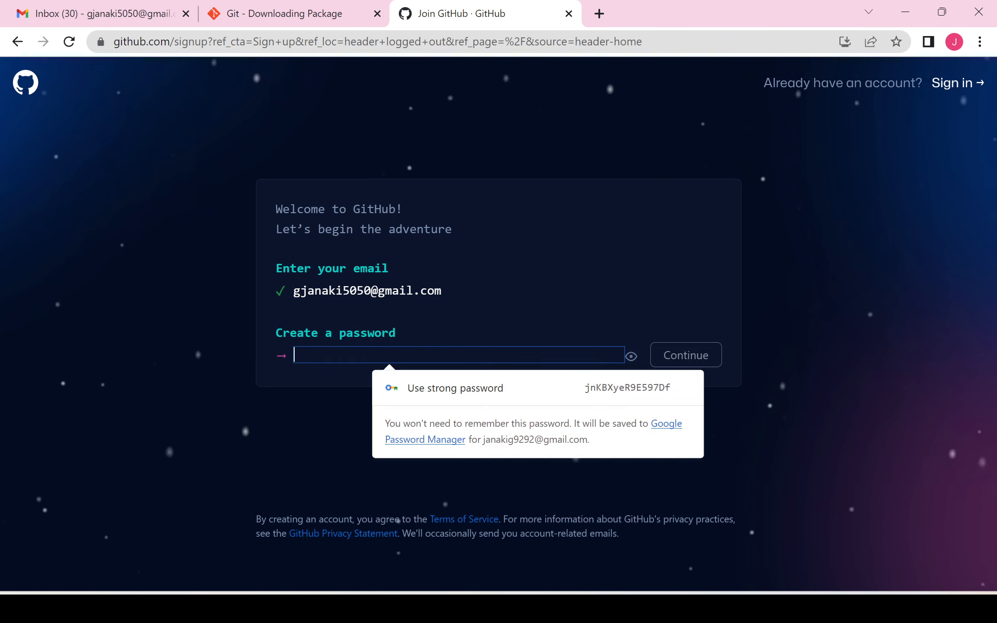
pyautogui.write('•••••')
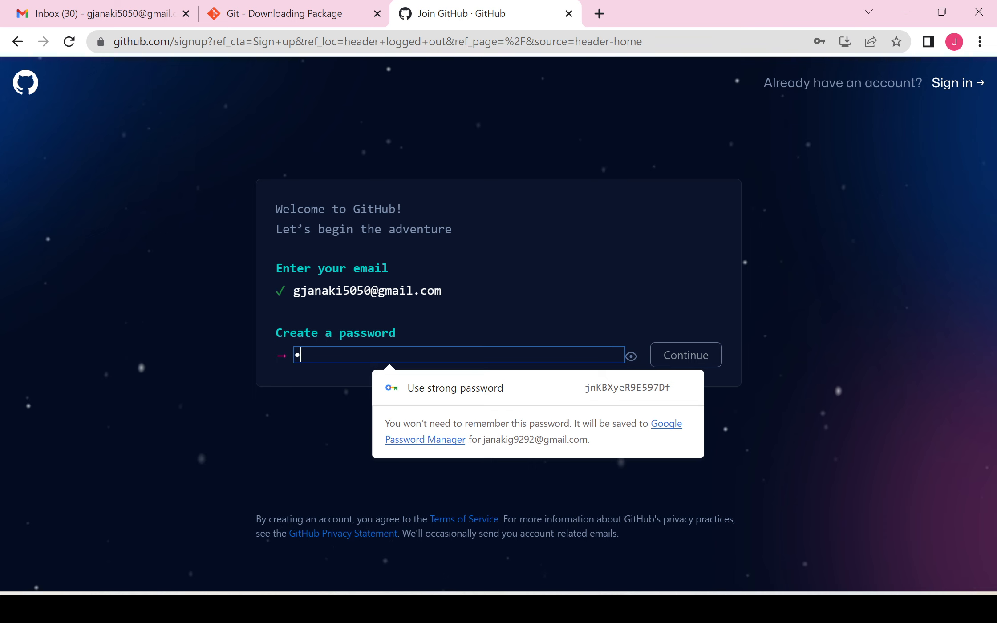
pyautogui.write('•••••')
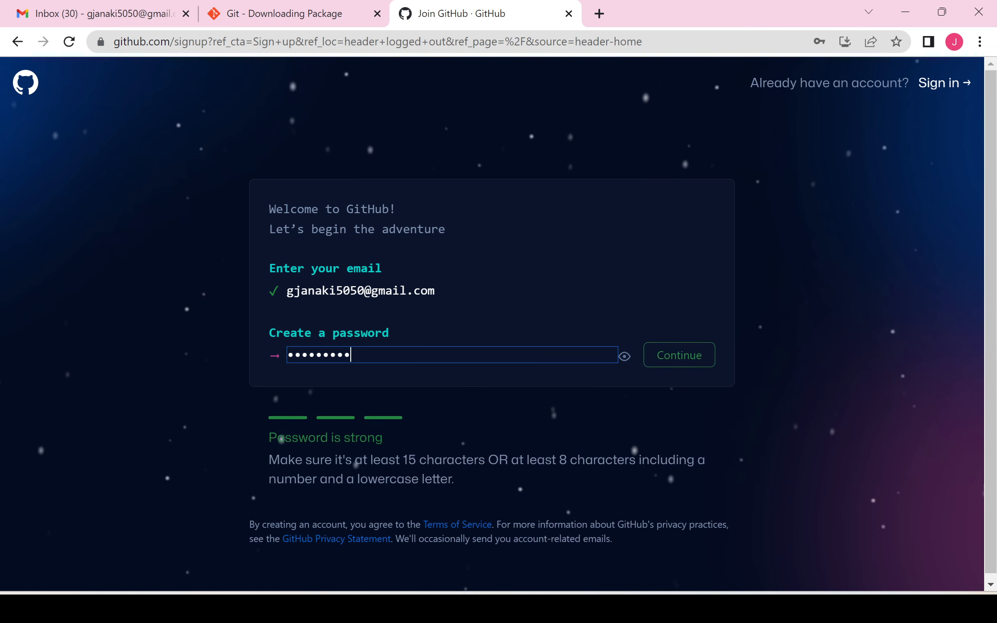
pyautogui.click(677, 357)
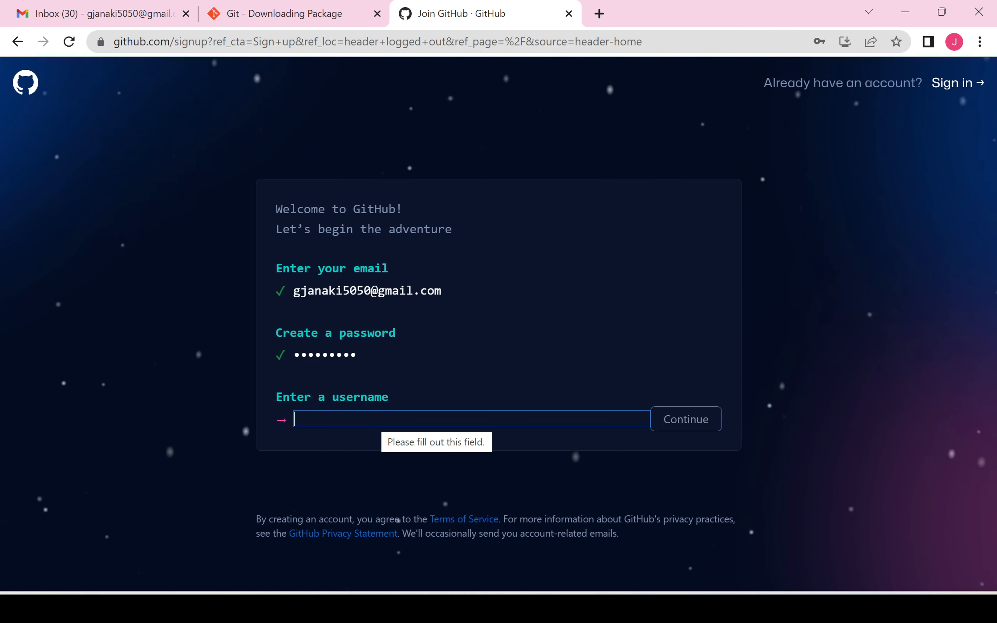
# Step: Choose an available username and answer 'y' to receiving product updates
pyautogui.write('janaki5050')
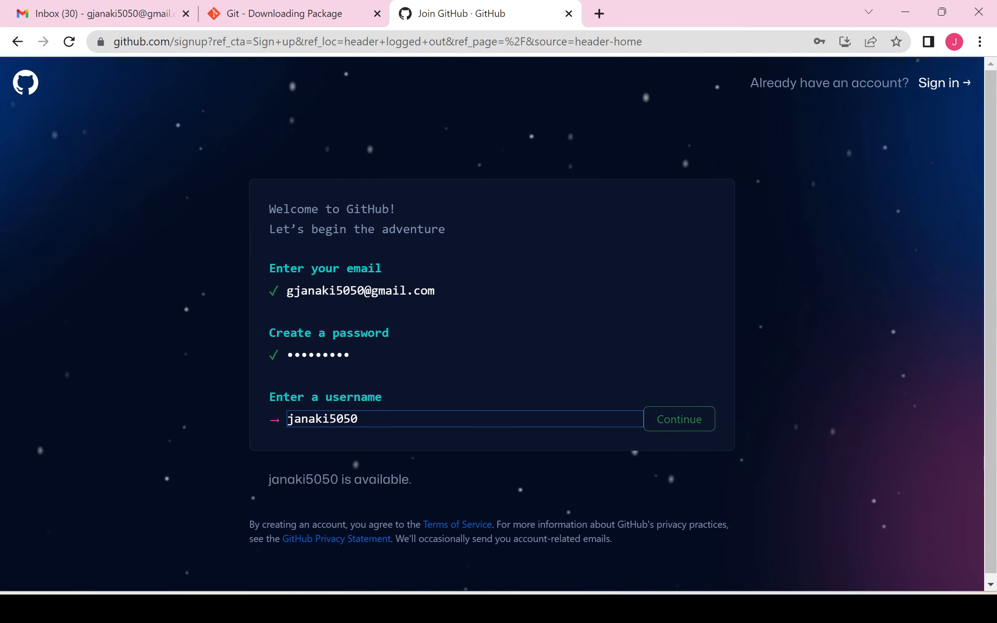
pyautogui.moveTo(412, 479); pyautogui.dragTo(267, 479)
pyautogui.click(441, 480)
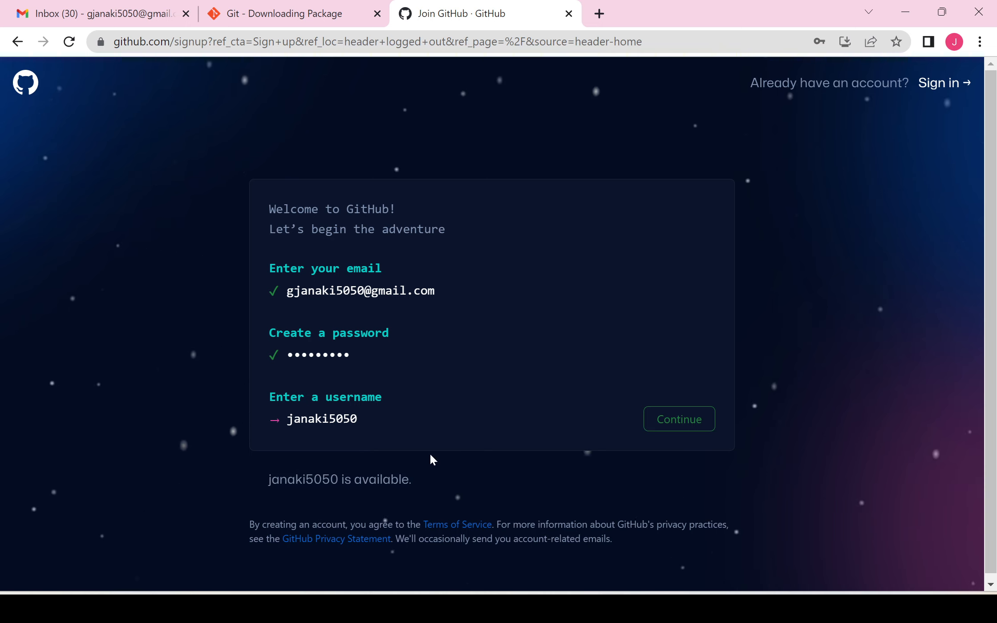
pyautogui.click(679, 421)
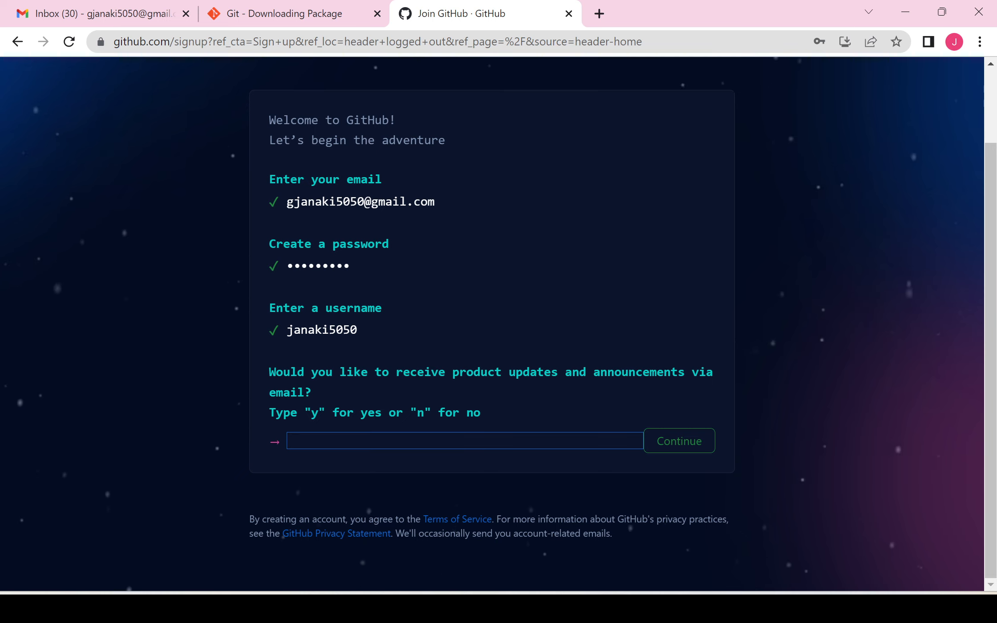
pyautogui.write('y')
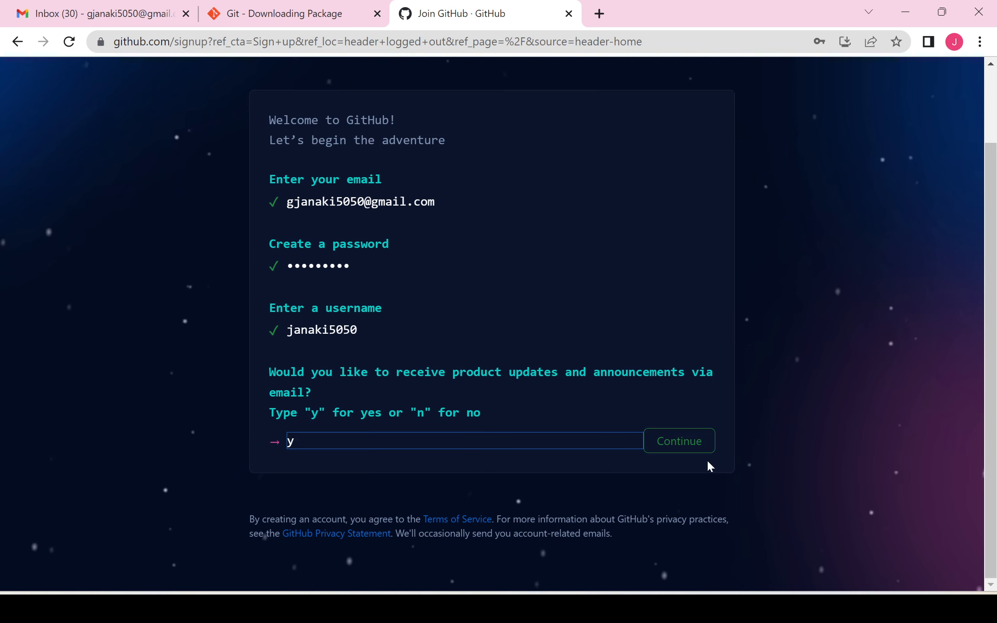
pyautogui.click(683, 447)
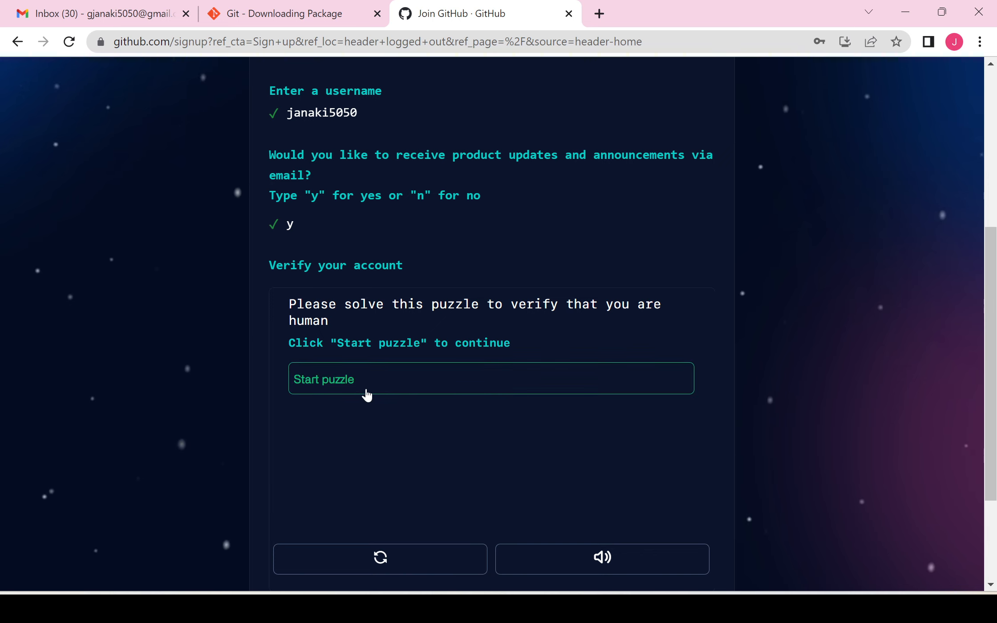
# Step: Solve the puzzle by picking the tiles with two identical objects, then create the account
pyautogui.click(345, 384)
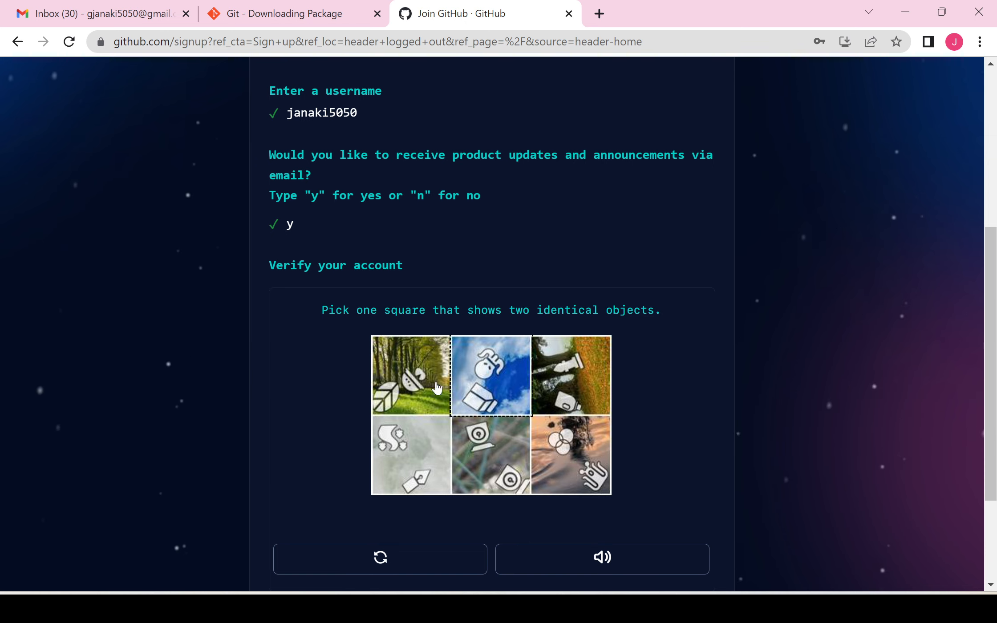
pyautogui.click(512, 468)
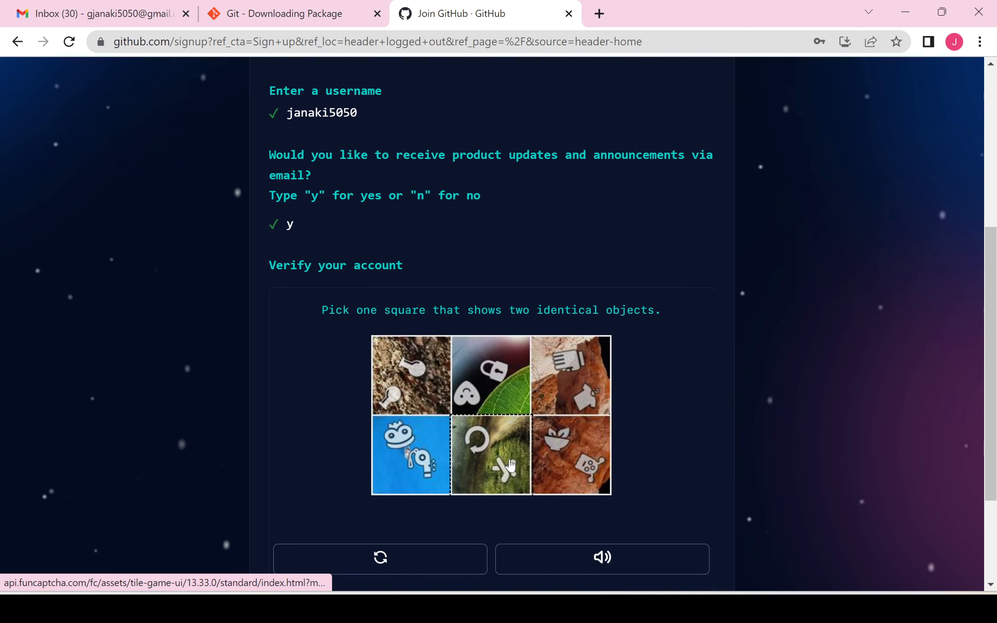
pyautogui.click(441, 407)
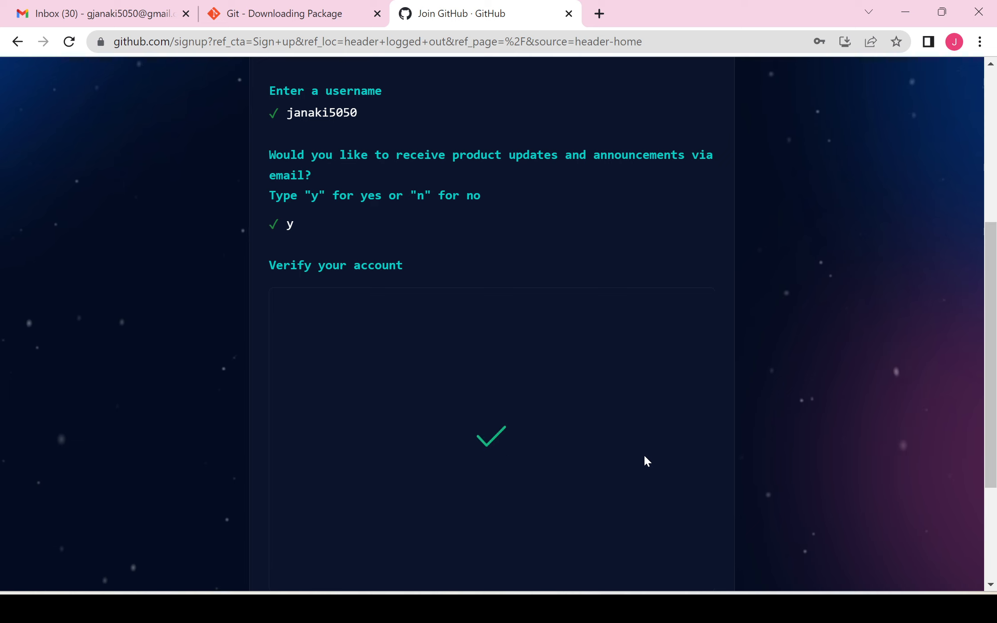
pyautogui.scroll(-4, 595, 452)
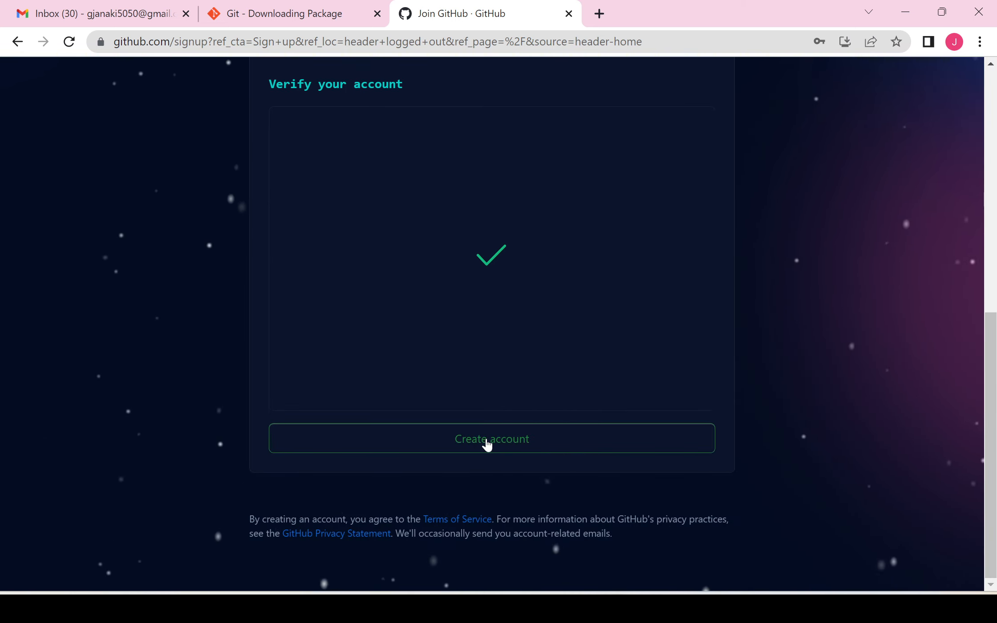
pyautogui.click(487, 443)
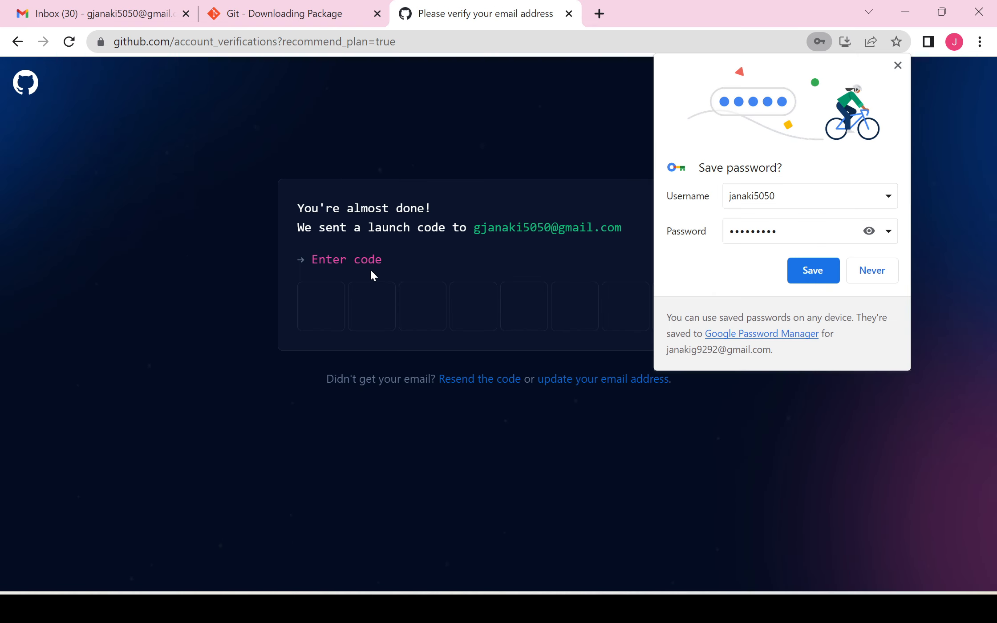
# Step: Decline saving the password in Chrome and paste the eight-digit e-mailed launch code
pyautogui.click(874, 270)
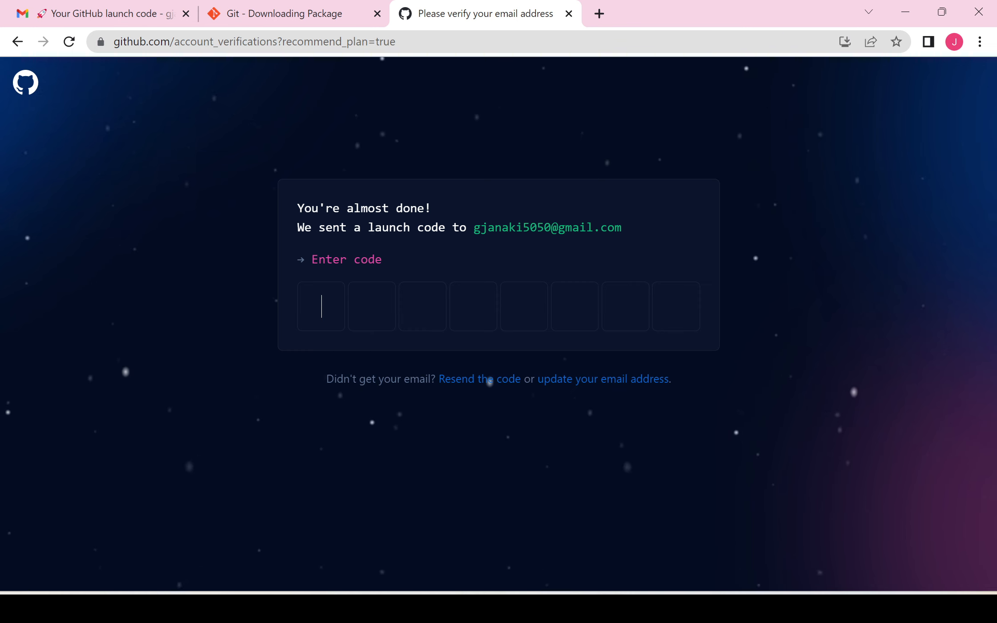
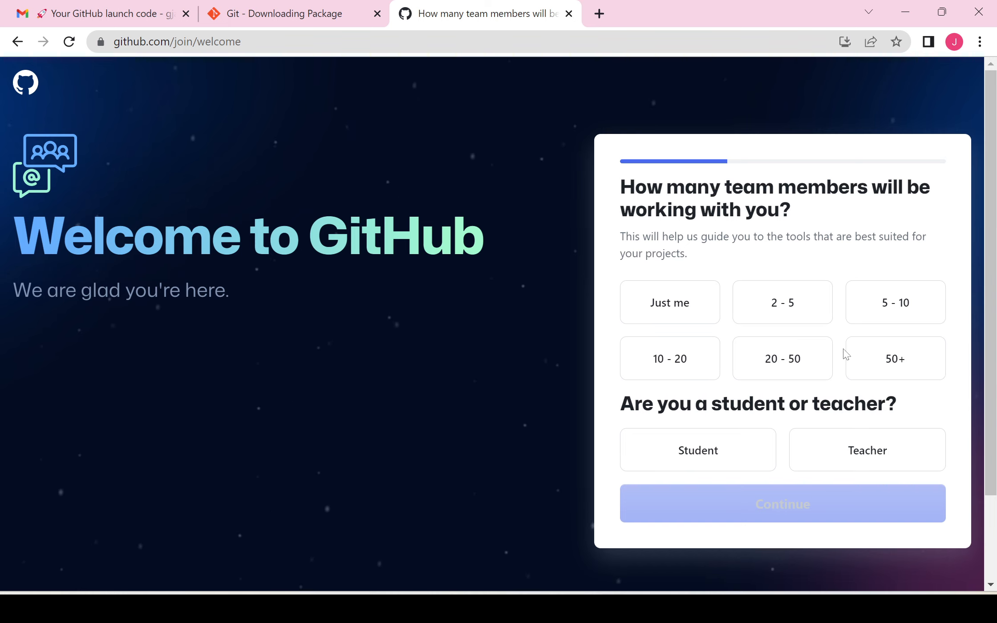
pyautogui.scroll(-3, 842, 350)
pyautogui.scroll(3, 811, 307)
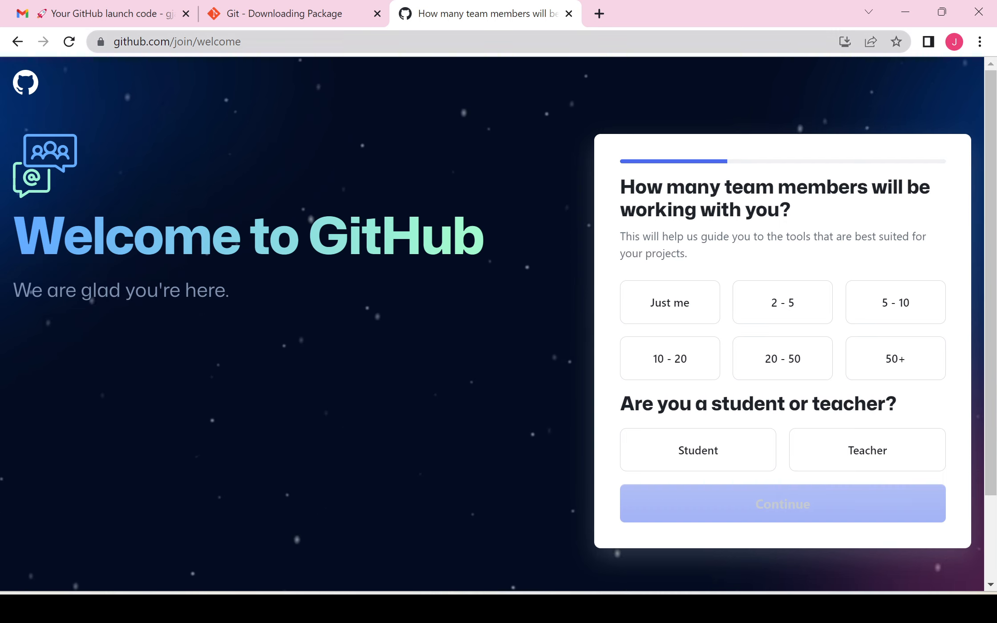
pyautogui.click(221, 46)
pyautogui.press('Right')
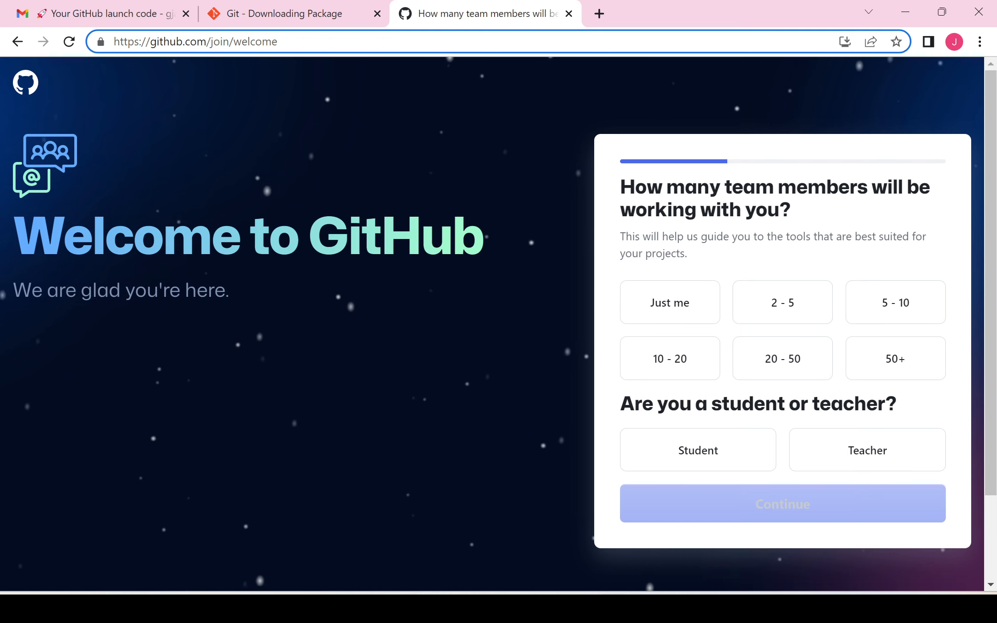
pyautogui.hotkey('ctrl', 'shift', 'Left')
pyautogui.hotkey('ctrl', 'shift', 'Left')
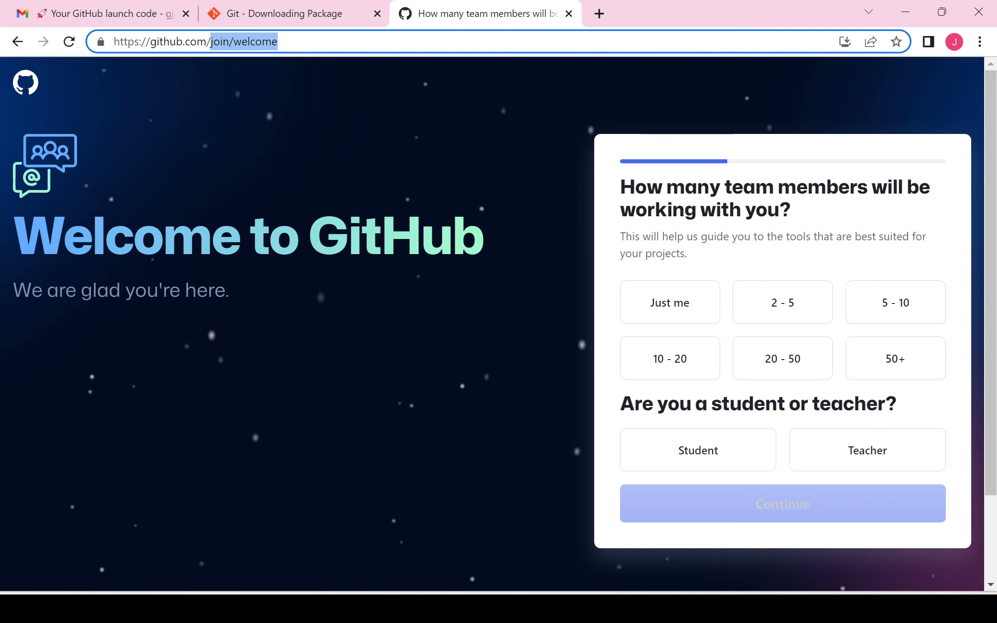
pyautogui.press('BackSpace')
pyautogui.press('Return')
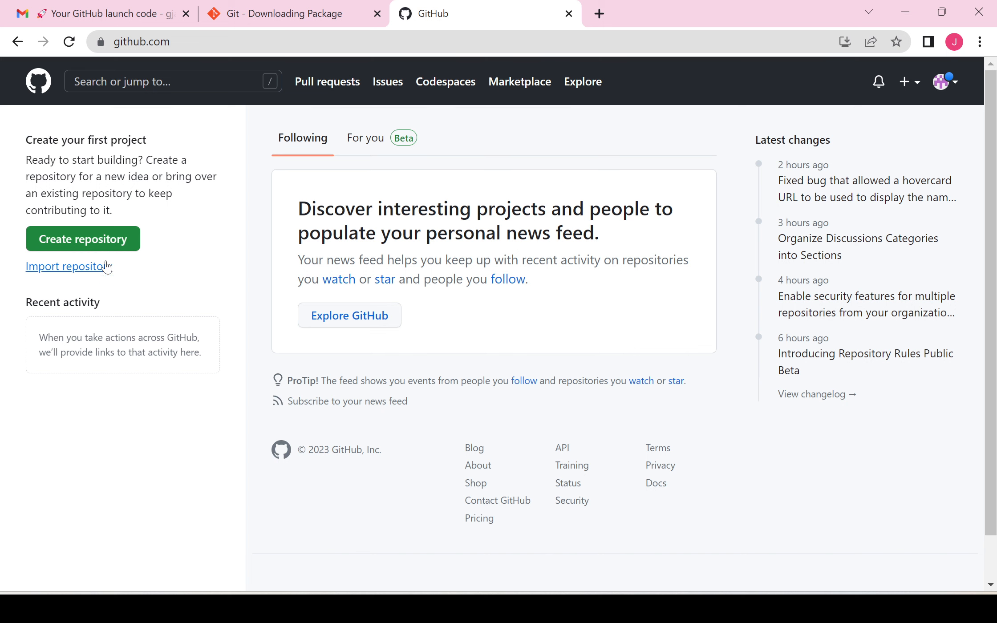
# Step: Create the repository Test as Public with 'Add a README file' ticked
pyautogui.click(87, 241)
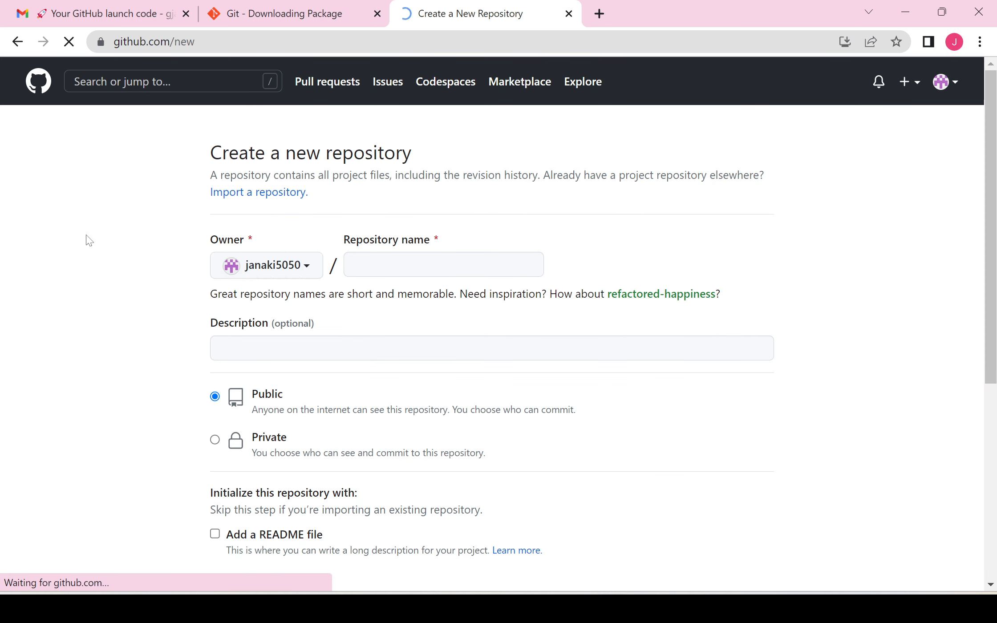
pyautogui.click(444, 265)
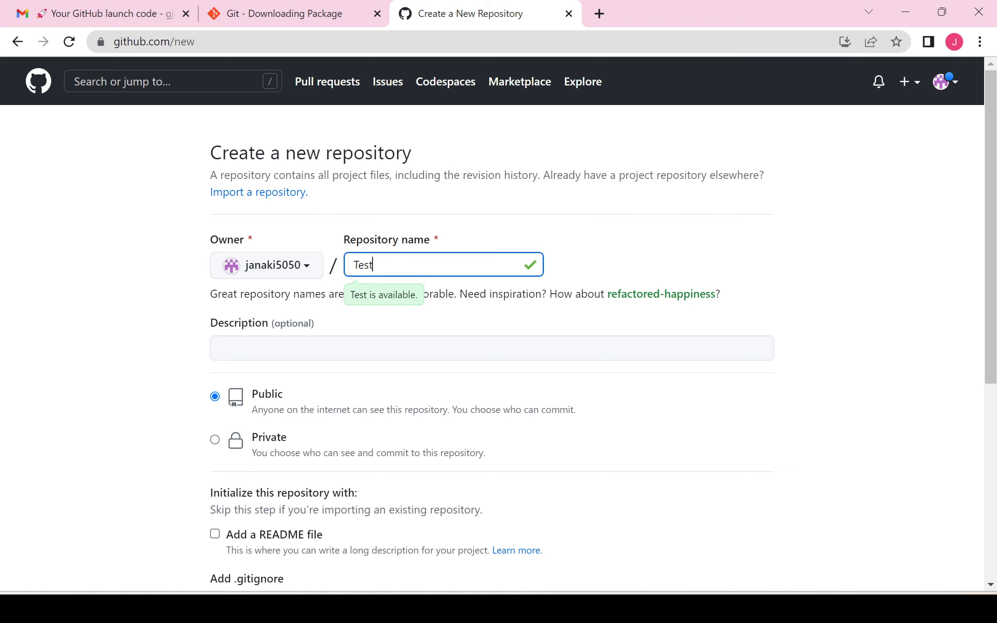
pyautogui.scroll(-3, 557, 365)
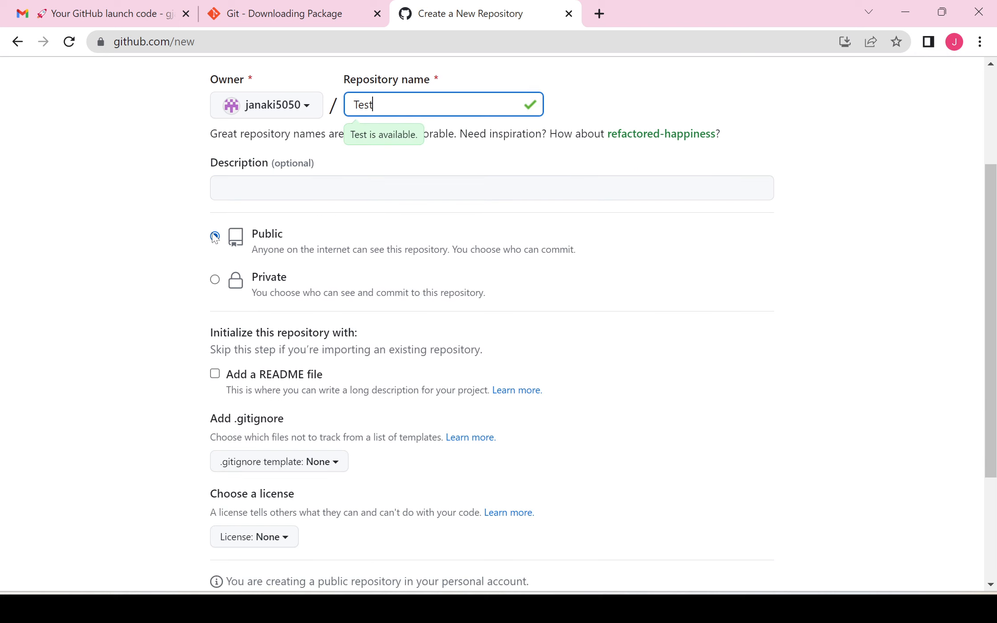
pyautogui.click(215, 281)
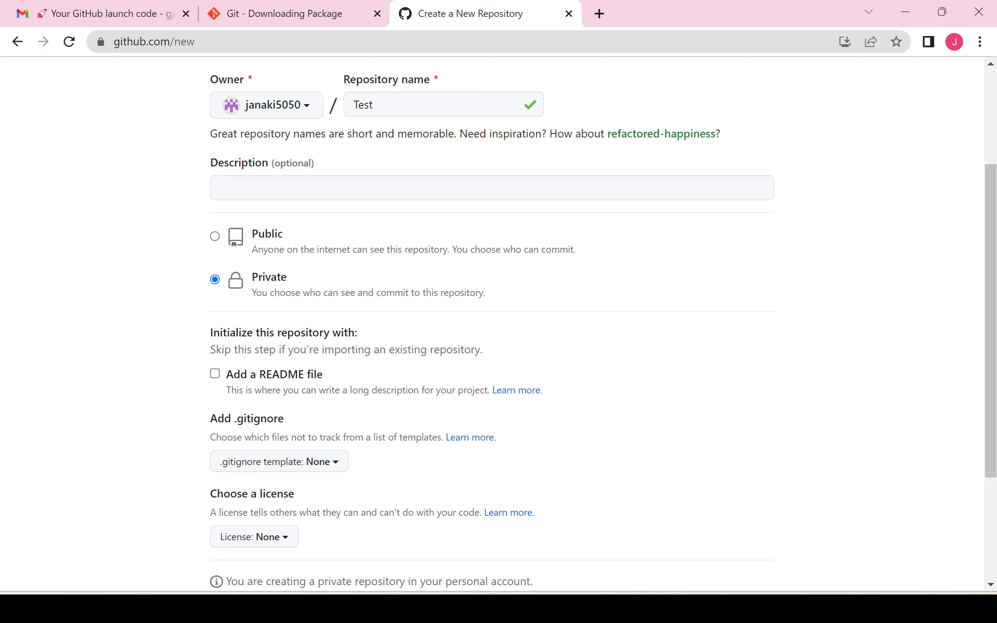
pyautogui.click(215, 237)
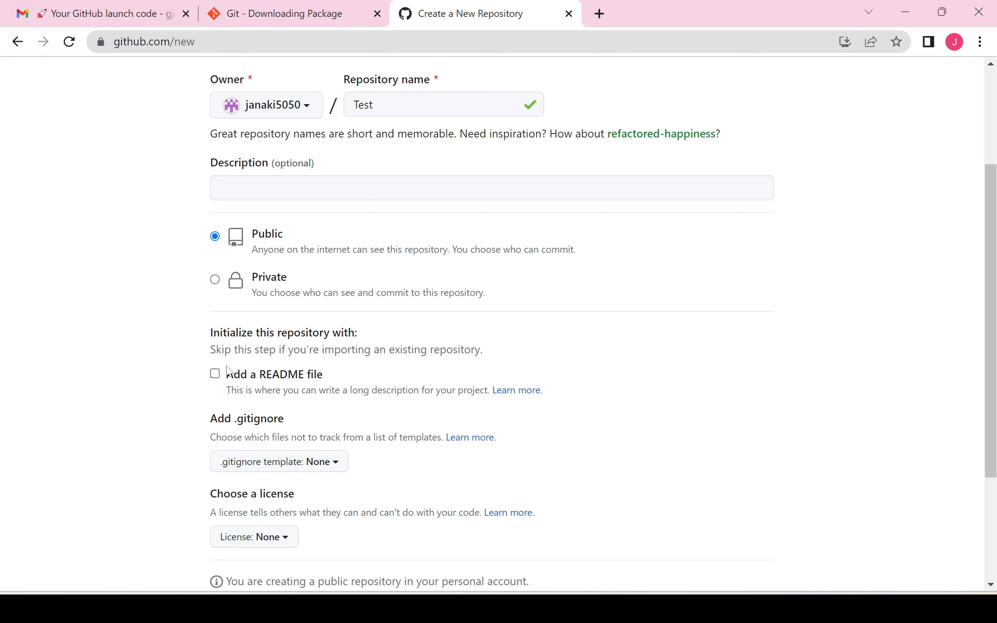
pyautogui.click(215, 377)
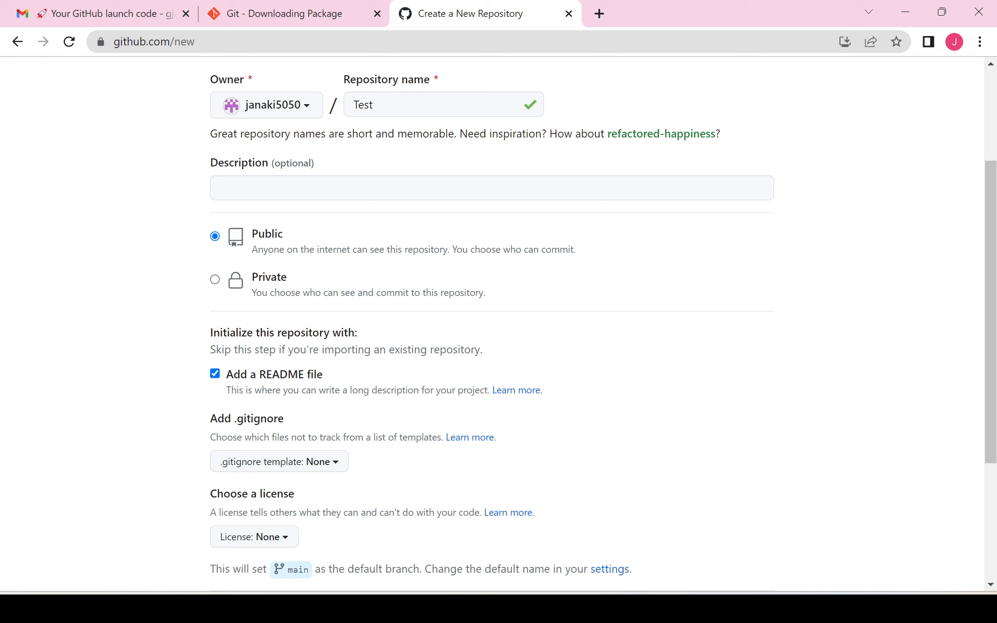
pyautogui.scroll(-5, 481, 406)
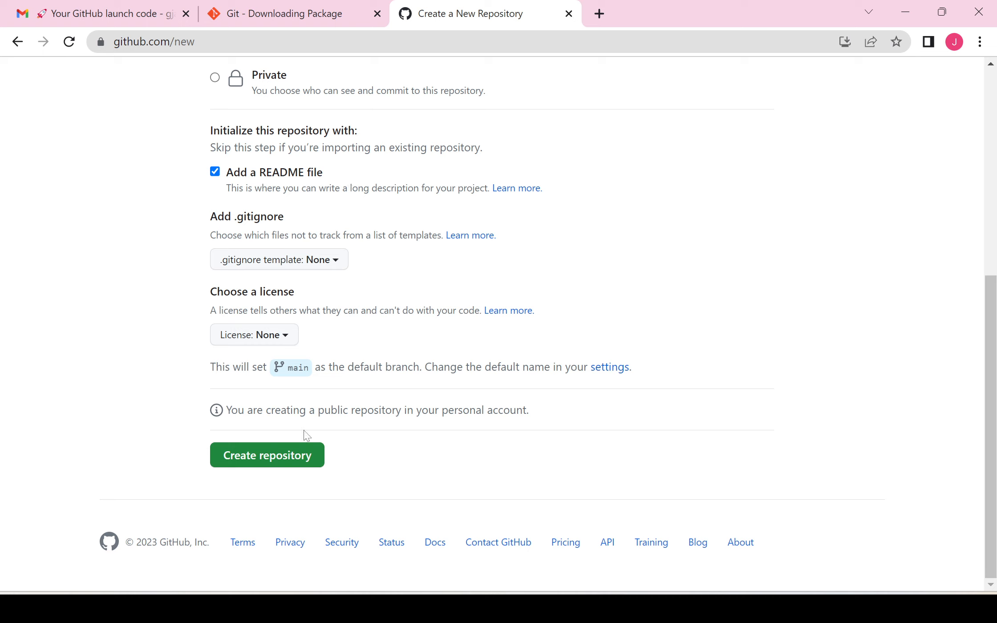
pyautogui.click(268, 456)
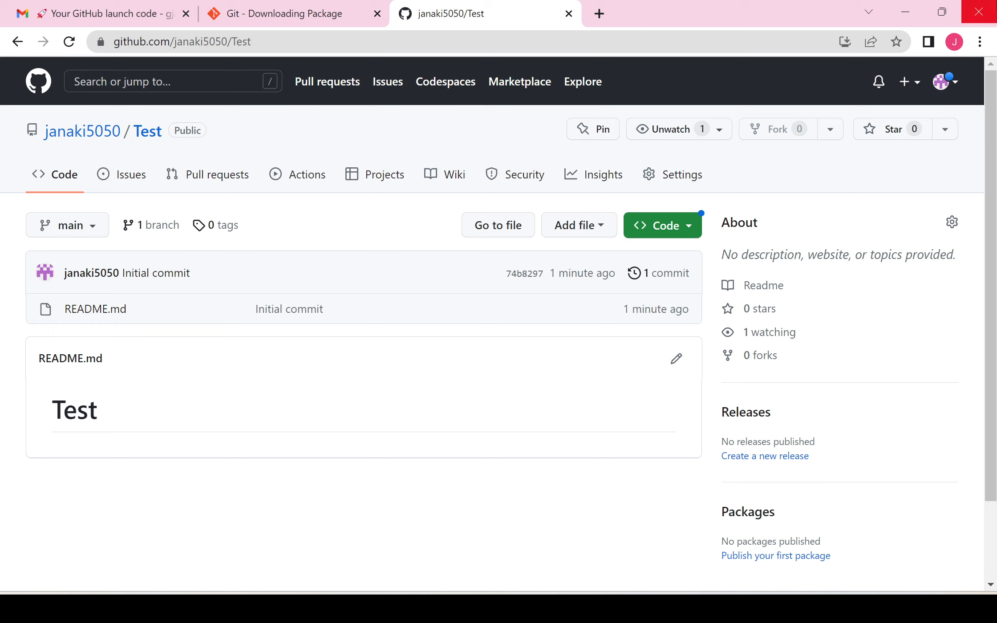
# Step: On the new Test repository page, open the account menu from the profile avatar
pyautogui.click(946, 82)
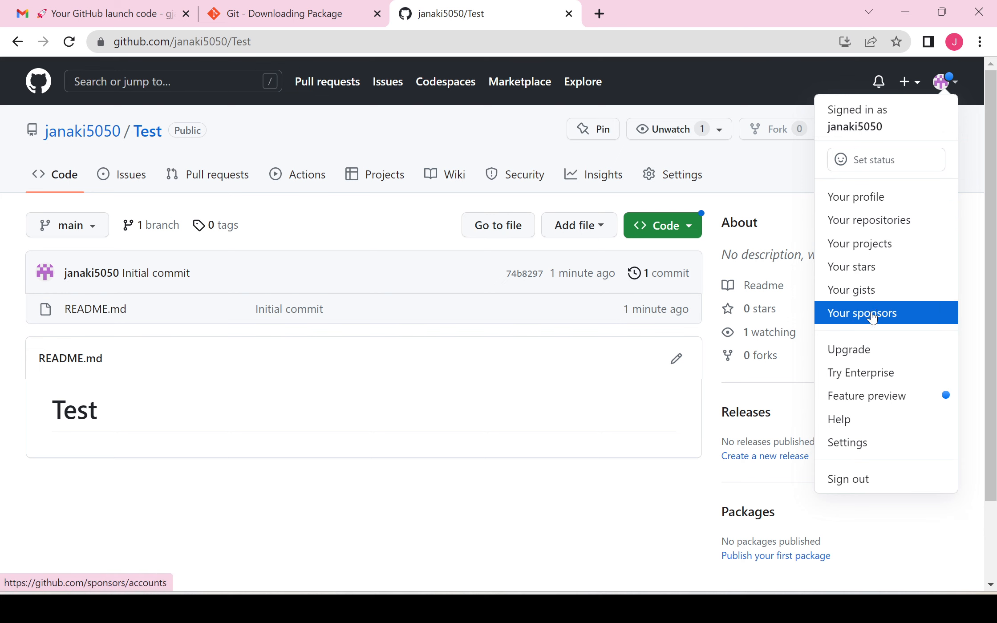
# Step: Go to account Settings, open Developer settings and expand Personal access tokens
pyautogui.click(861, 447)
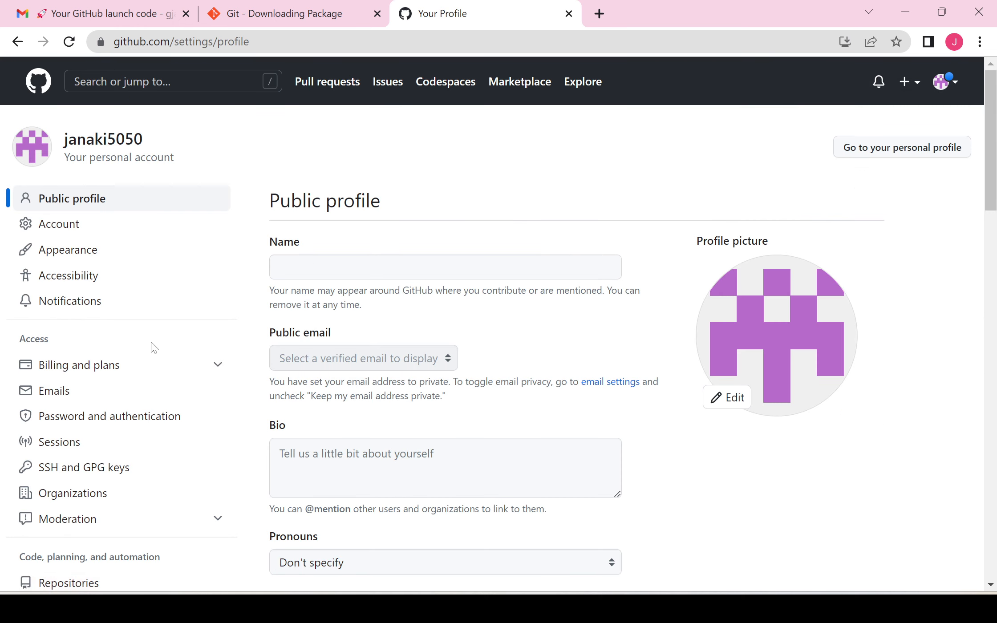
pyautogui.scroll(-10, 153, 347)
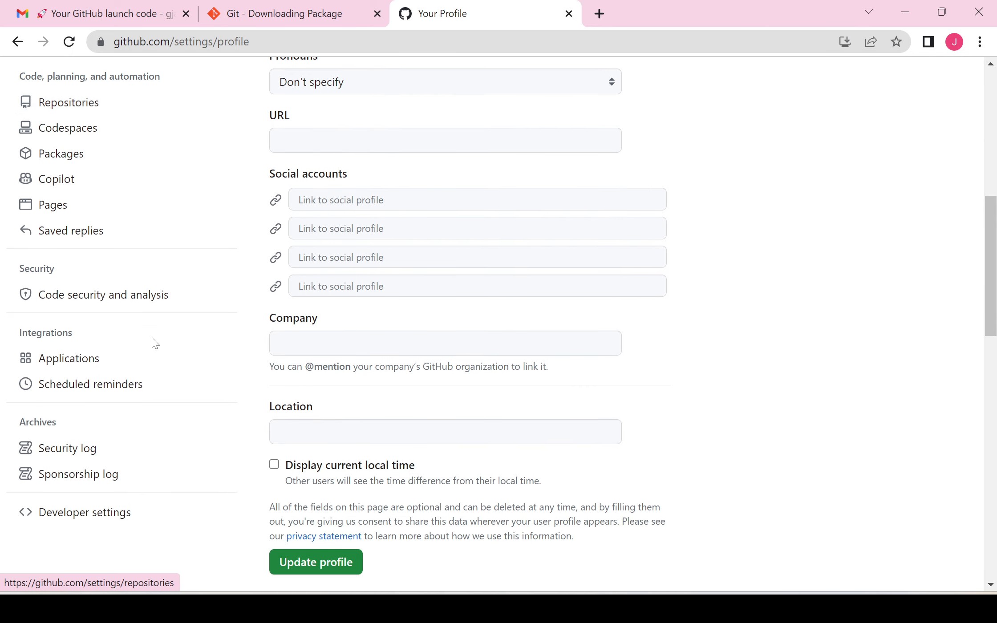
pyautogui.scroll(-3, 152, 341)
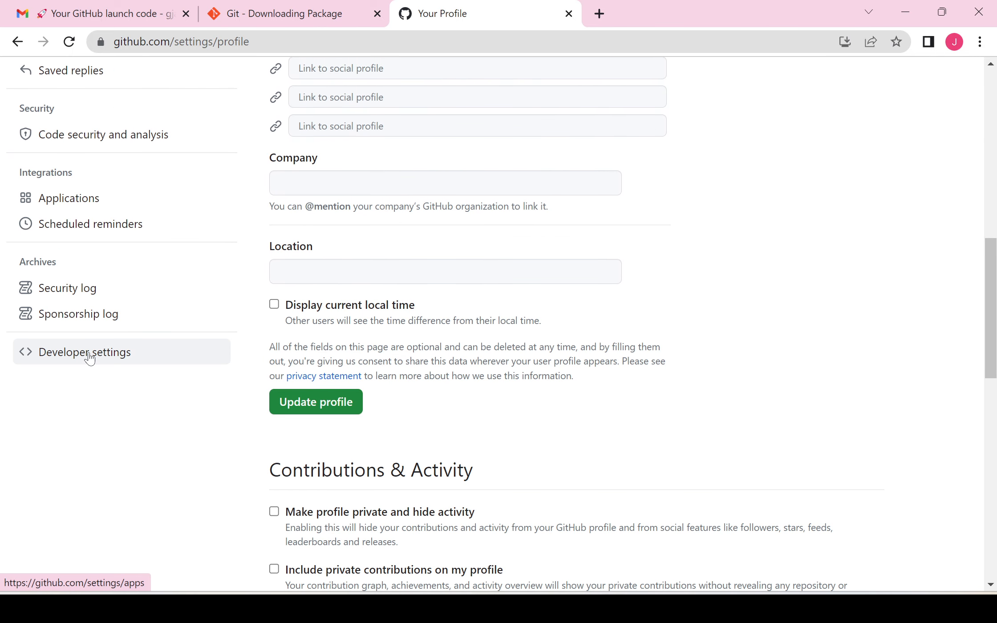
pyautogui.click(89, 354)
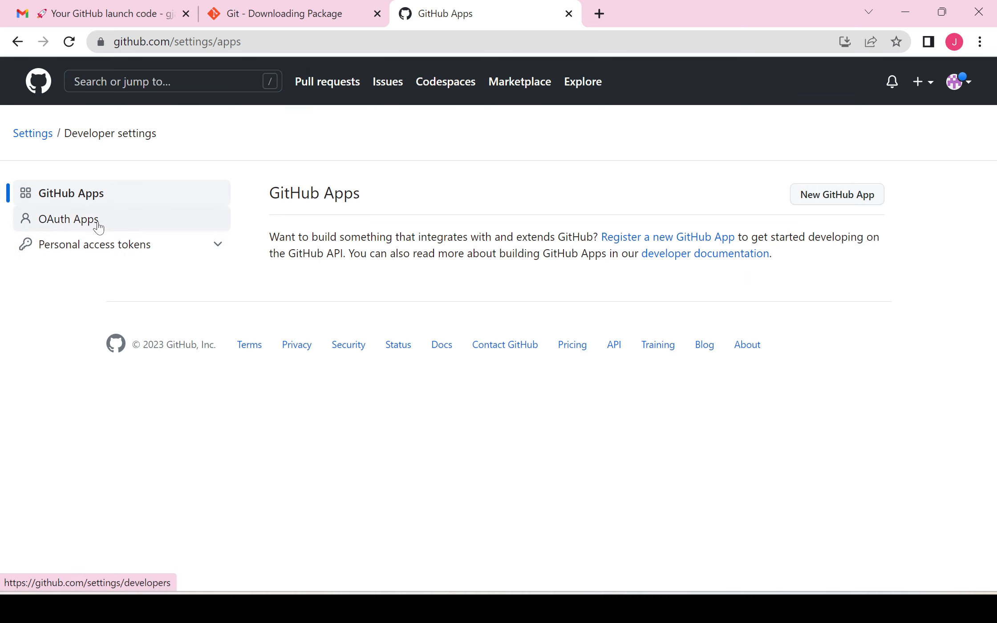
pyautogui.click(216, 246)
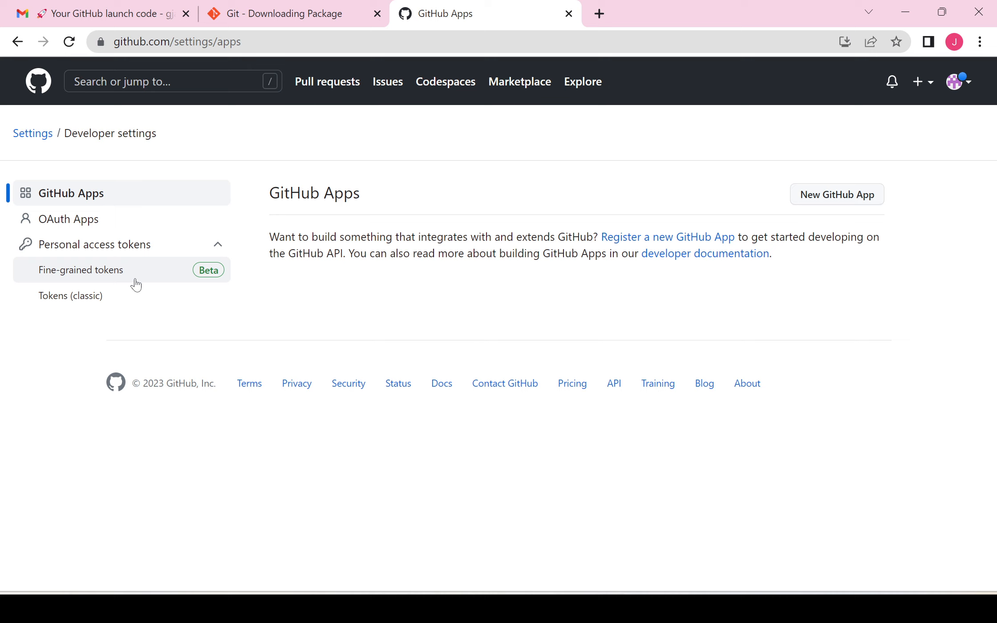
# Step: From Tokens (classic), choose Generate new token (classic) to open the new token form
pyautogui.click(61, 297)
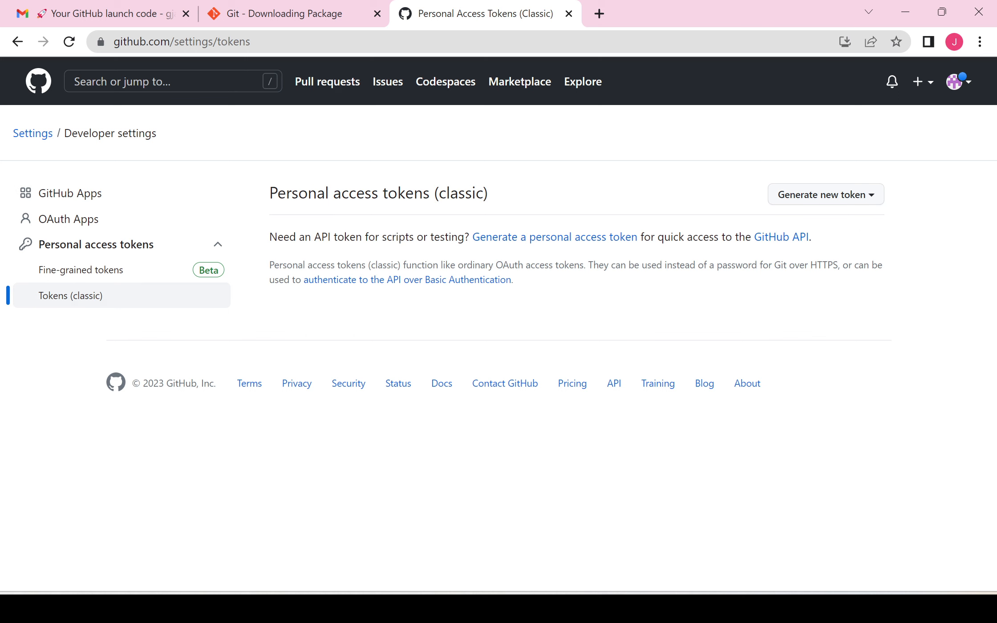
pyautogui.click(854, 199)
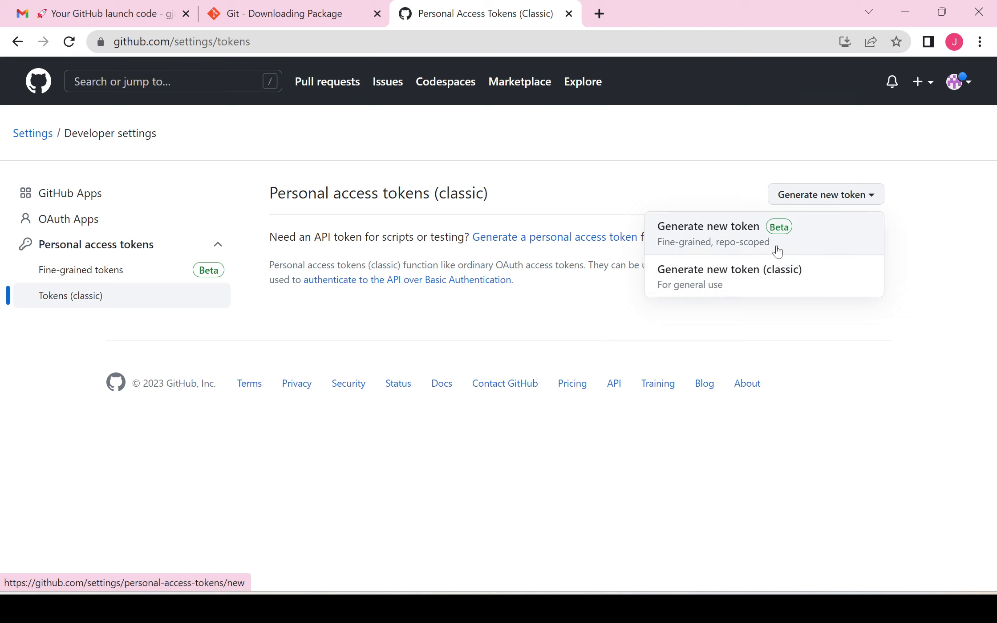
pyautogui.click(713, 276)
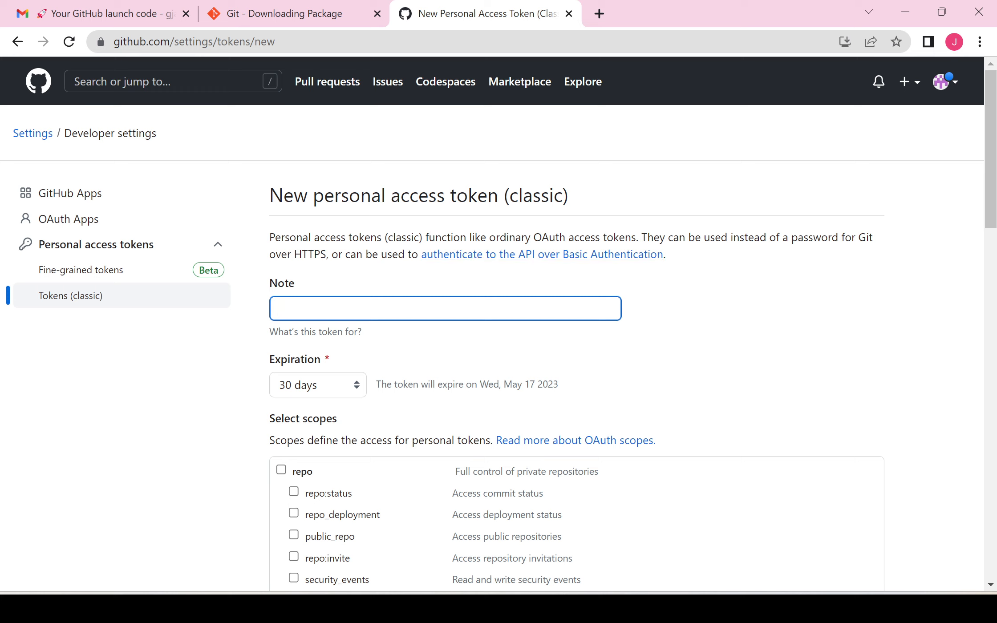
# Step: Enter the note 'Generating Git token' and set the token expiration to 60 days
pyautogui.write('Generating Git token')
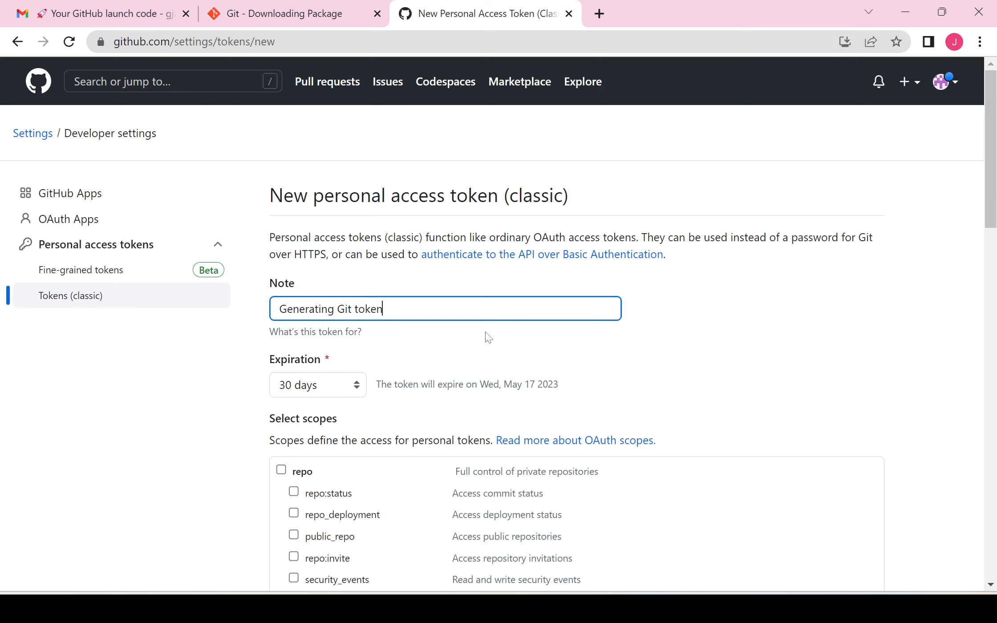
pyautogui.scroll(-1, 445, 330)
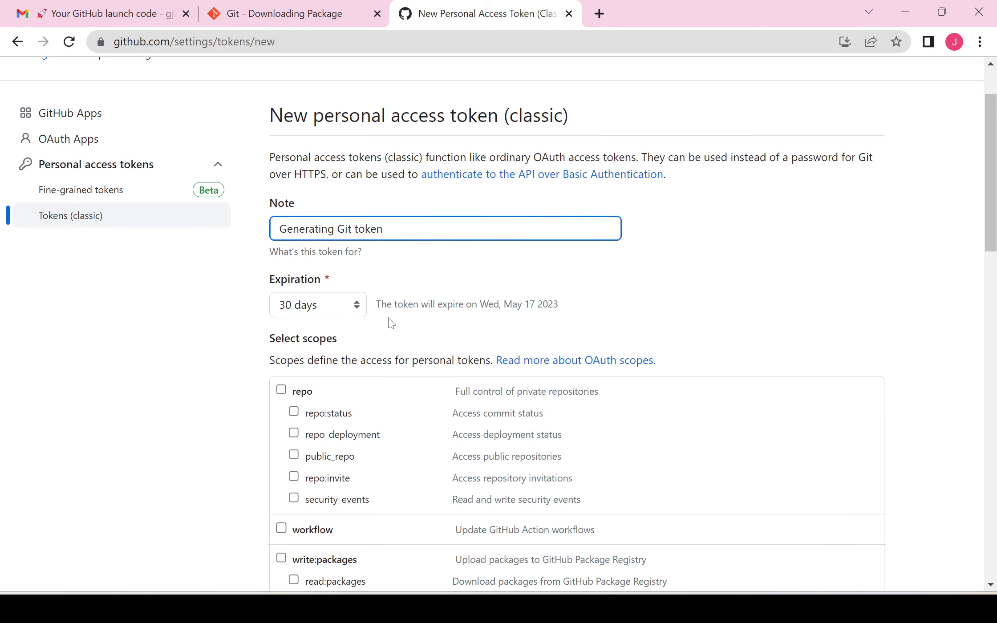
pyautogui.click(356, 308)
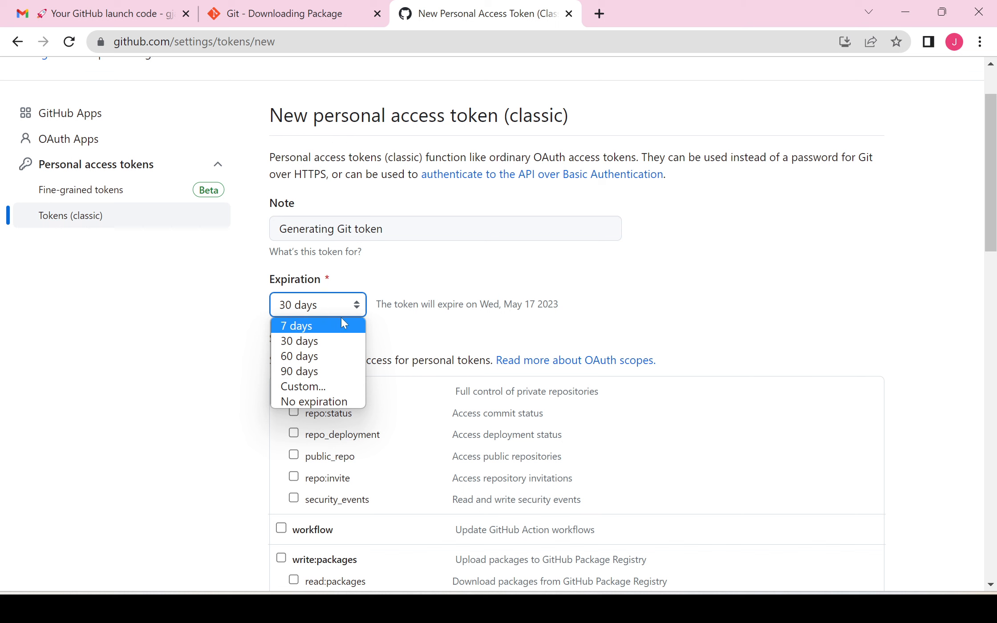
pyautogui.click(317, 402)
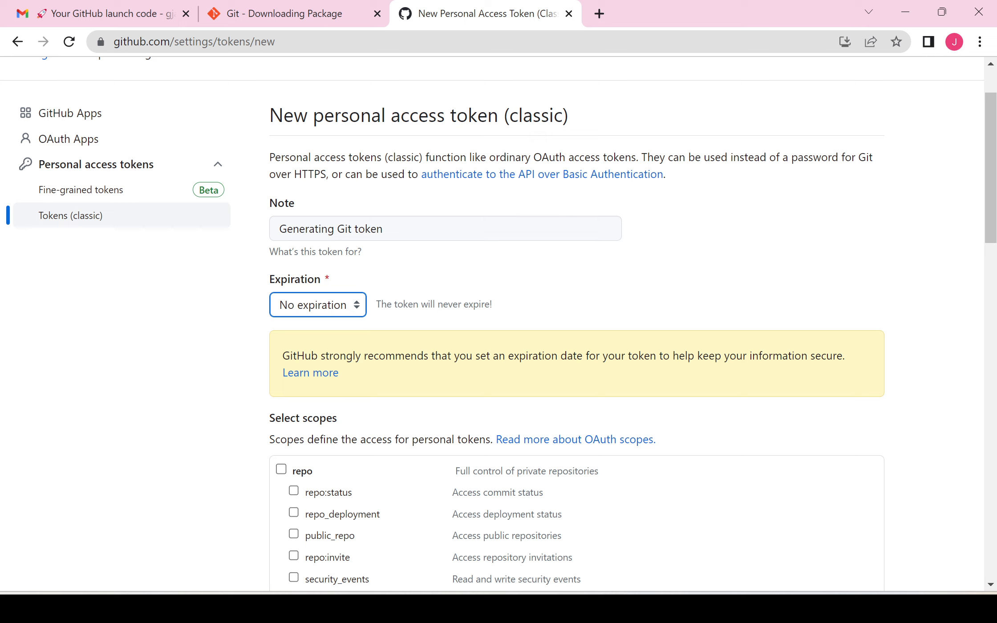
pyautogui.click(357, 306)
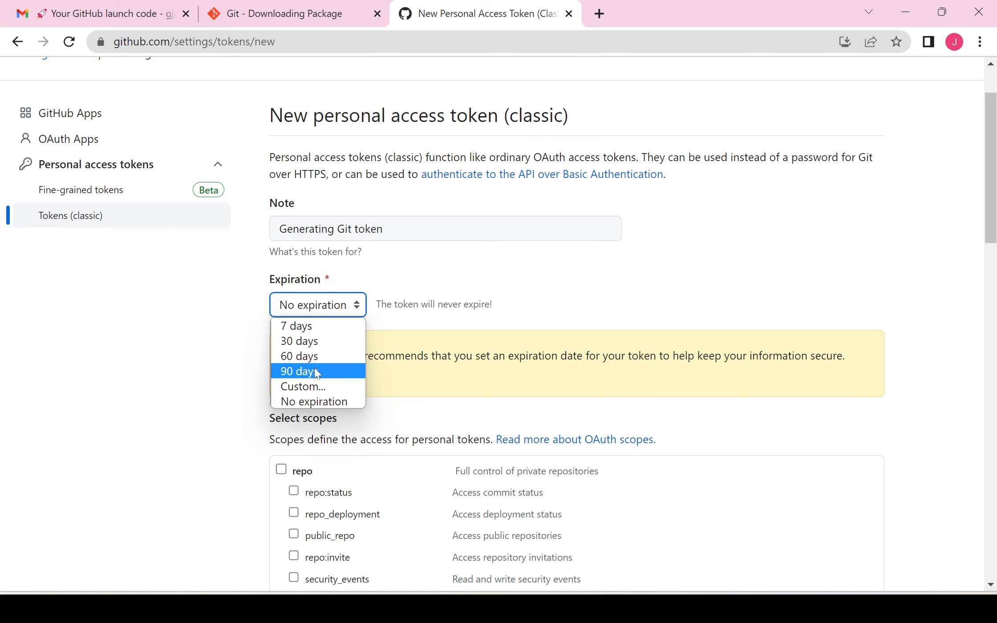
pyautogui.click(295, 356)
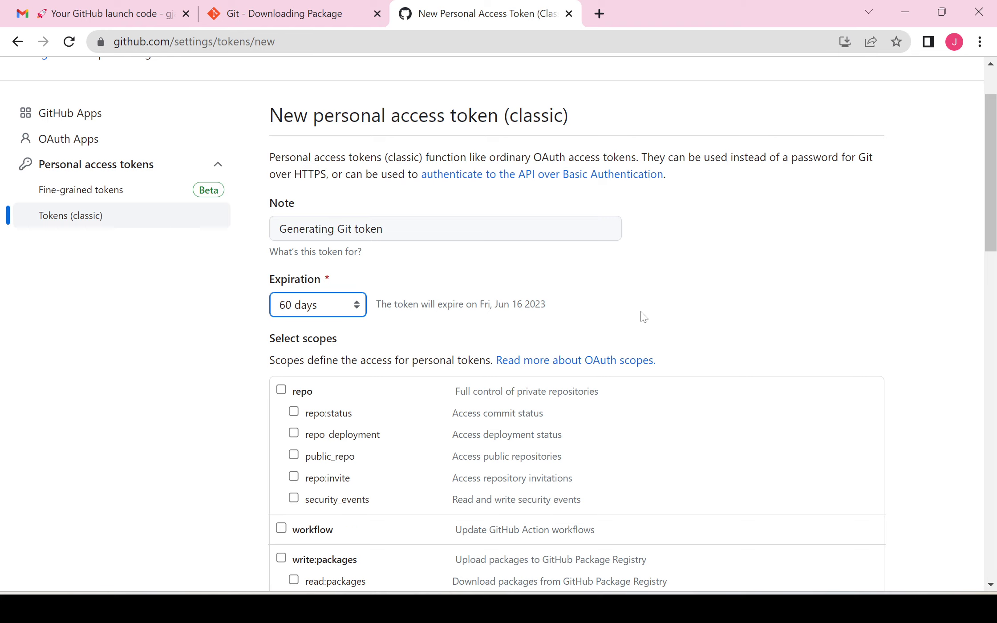
pyautogui.scroll(-2, 648, 323)
# Step: Check the repo and user scopes for the token, leaving workflow unchecked
pyautogui.scroll(-5, 647, 323)
pyautogui.scroll(8, 639, 320)
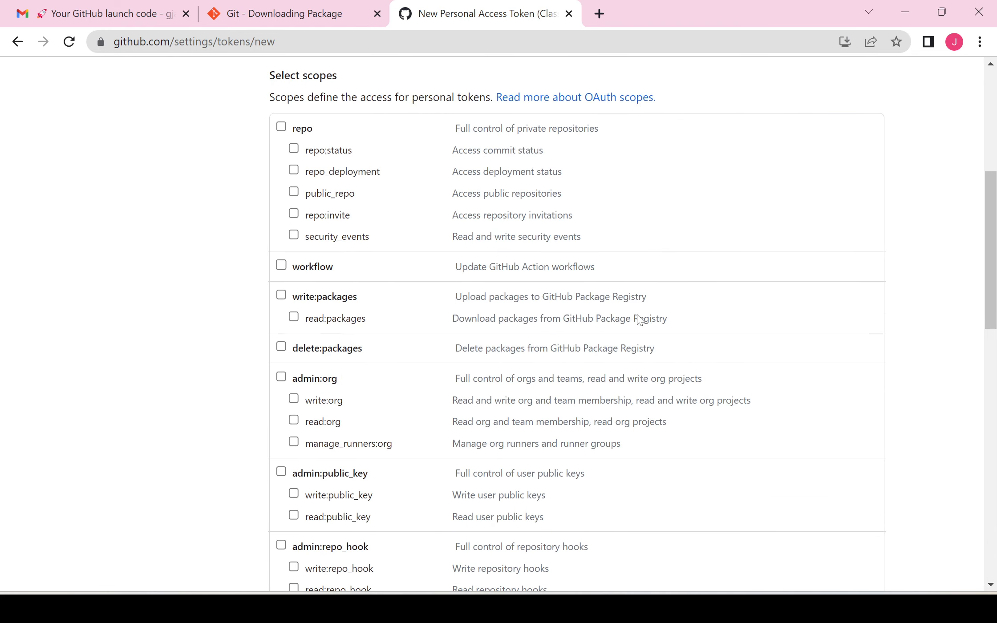
pyautogui.click(282, 231)
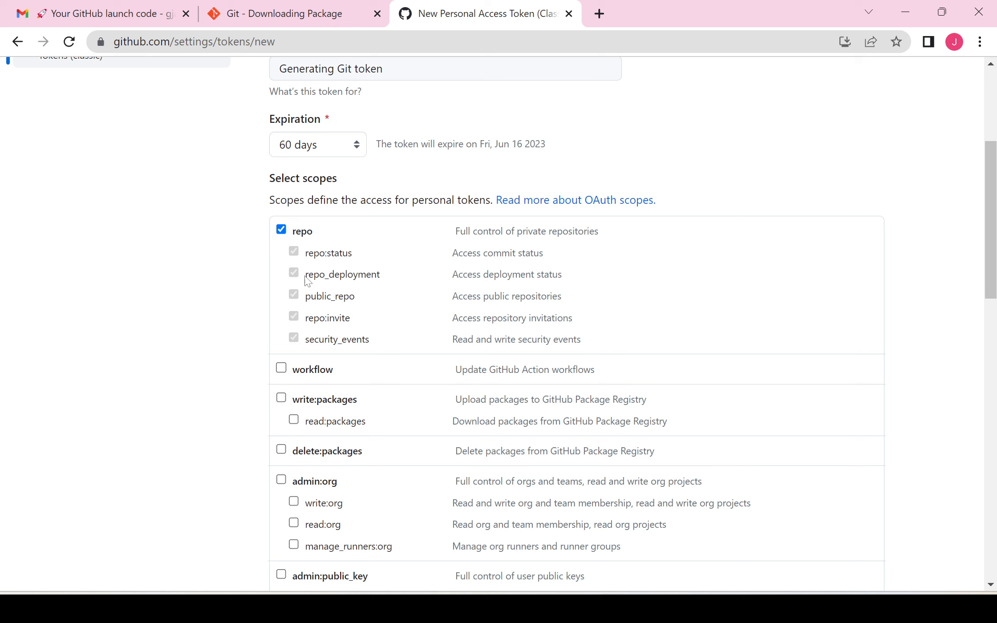
pyautogui.click(281, 368)
pyautogui.scroll(-2, 483, 390)
pyautogui.scroll(3, 458, 341)
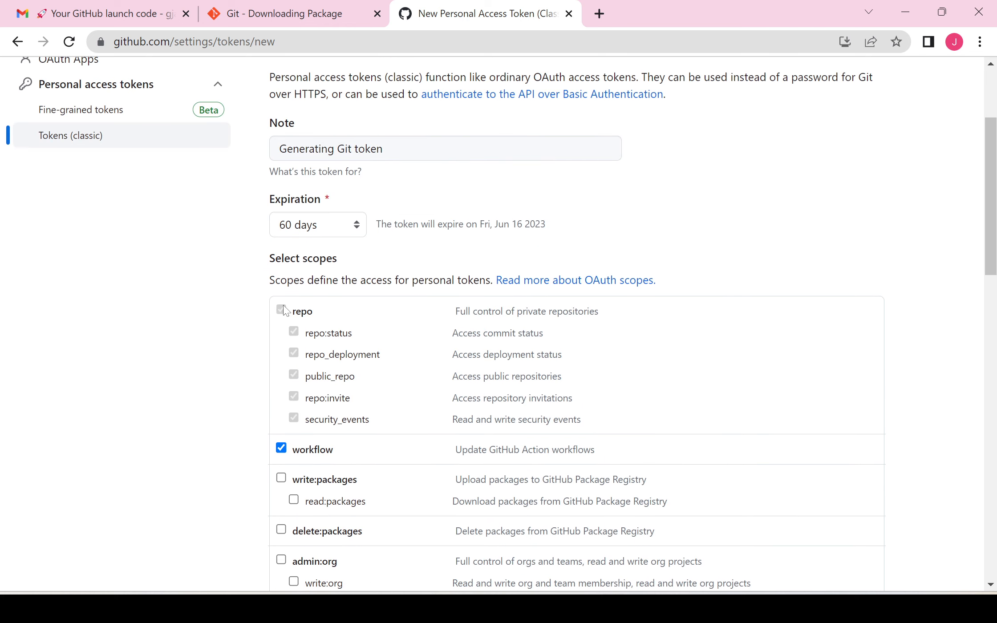
pyautogui.click(281, 451)
pyautogui.scroll(-7, 652, 408)
pyautogui.scroll(-6, 646, 402)
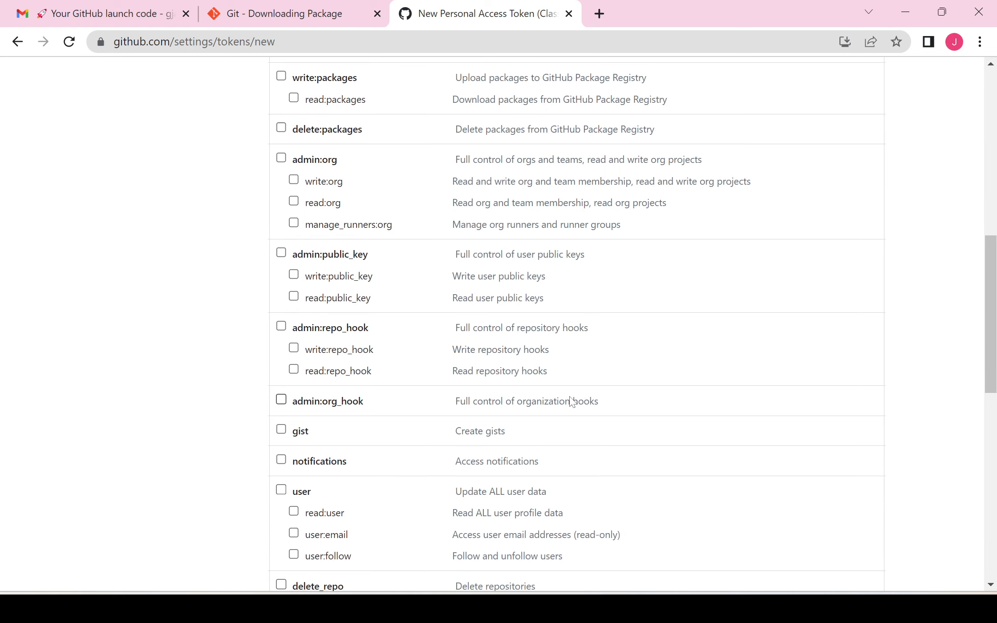
pyautogui.click(281, 251)
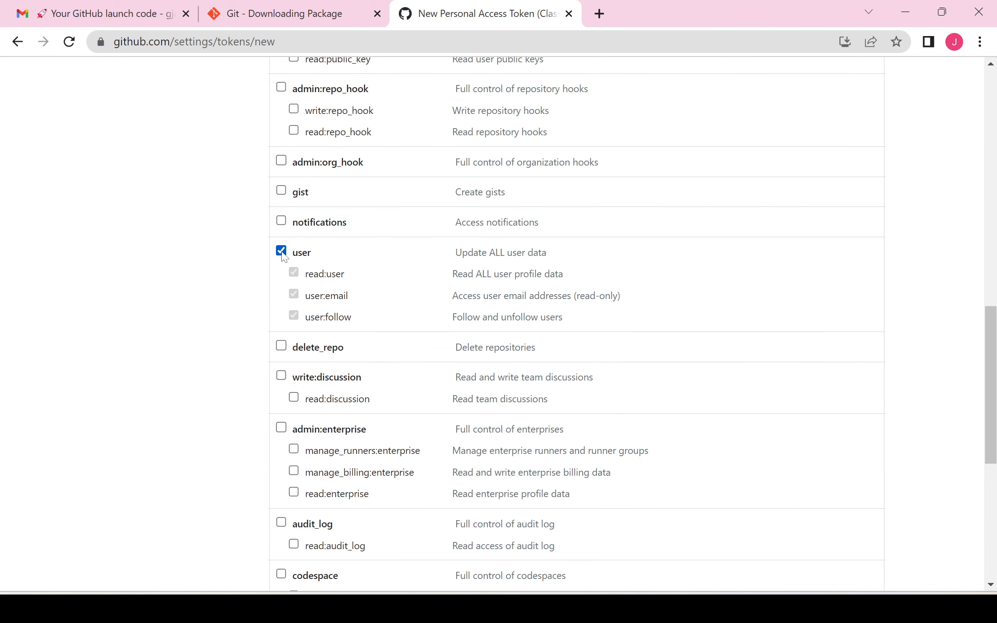
# Step: Generate the classic personal access token
pyautogui.scroll(14, 474, 319)
pyautogui.scroll(-2, 479, 321)
pyautogui.scroll(-3, 478, 321)
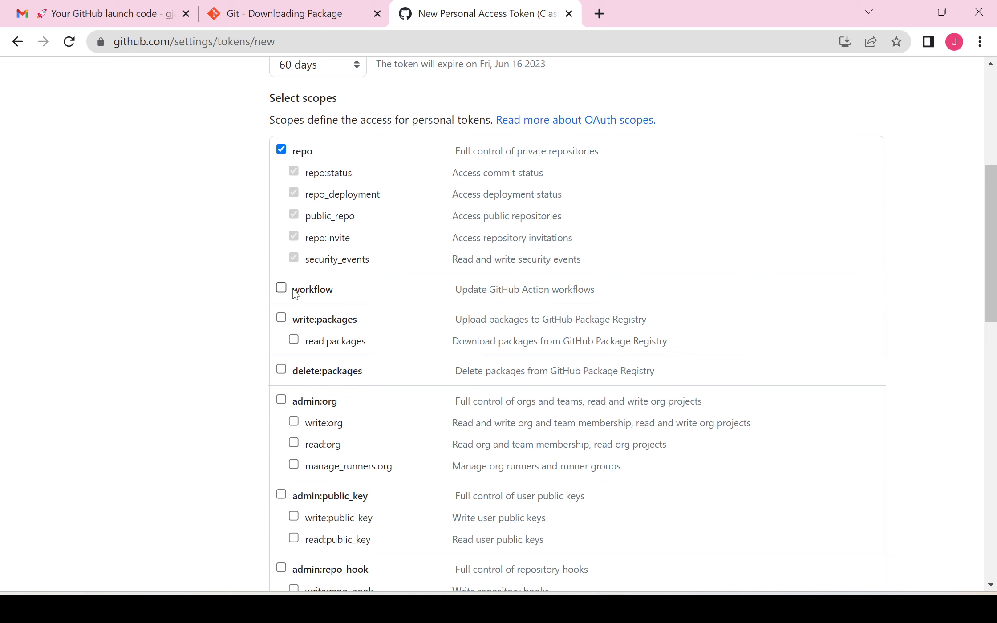
pyautogui.scroll(-5, 352, 317)
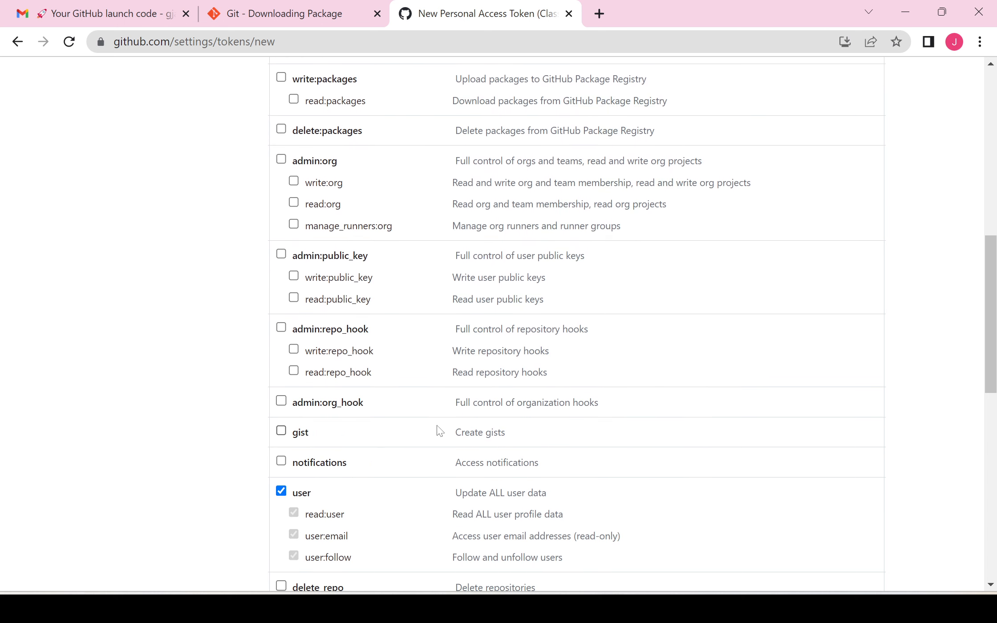
pyautogui.scroll(-8, 445, 432)
pyautogui.scroll(-5, 448, 406)
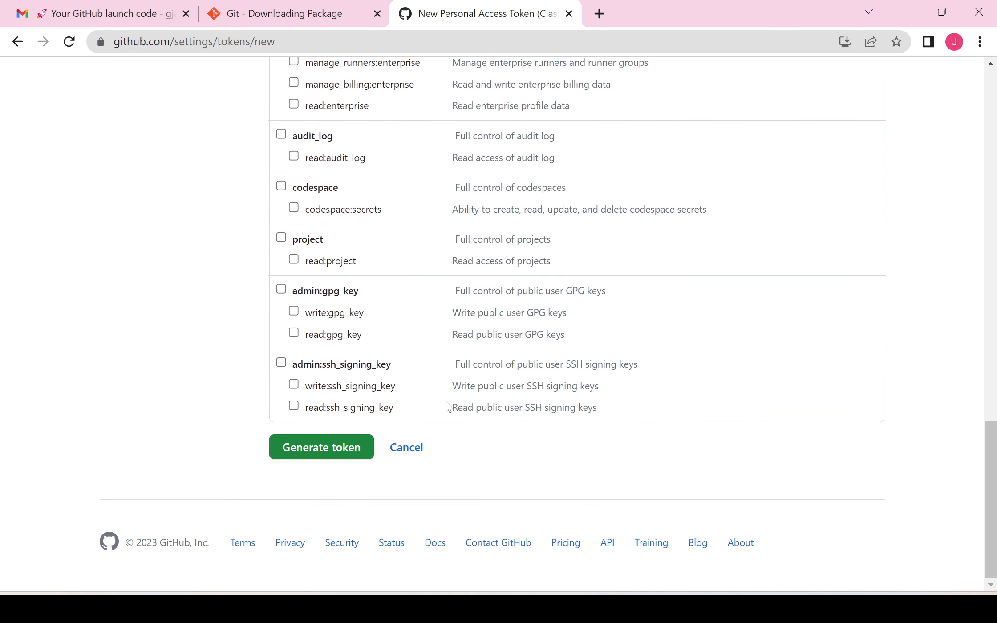
pyautogui.click(320, 452)
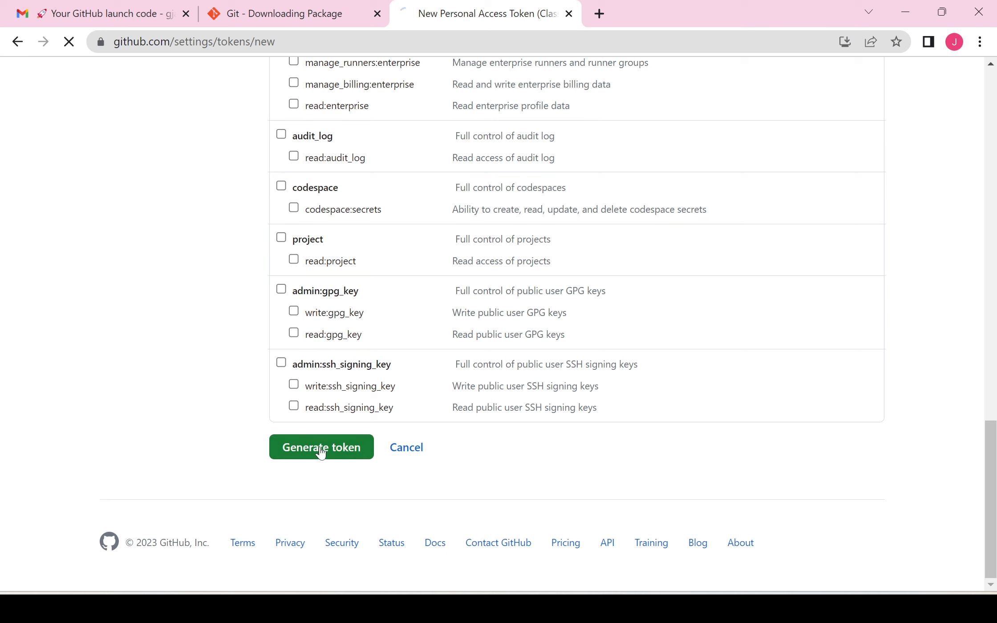